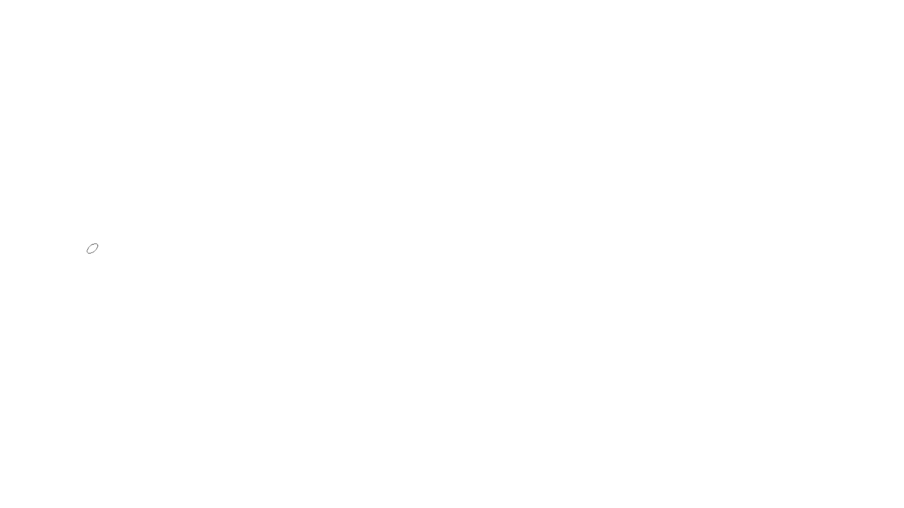
Step: Zoom and pan to the page's top-left corner, then switch back to the brush
key("z")
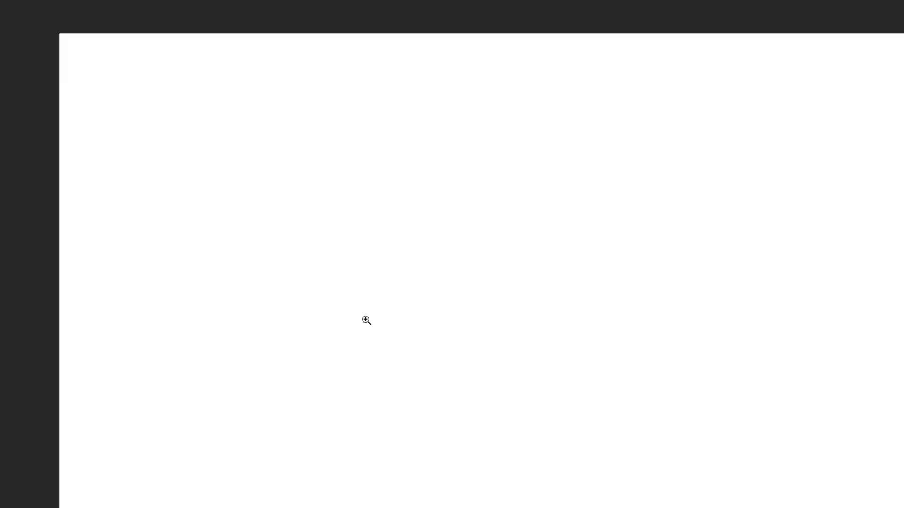
left_click_drag(365, 319, 379, 201)
left_click(379, 202)
mouse_move(335, 168)
left_mouse_down()
mouse_move(368, 179)
mouse_move(374, 151)
mouse_move(356, 168)
left_mouse_up()
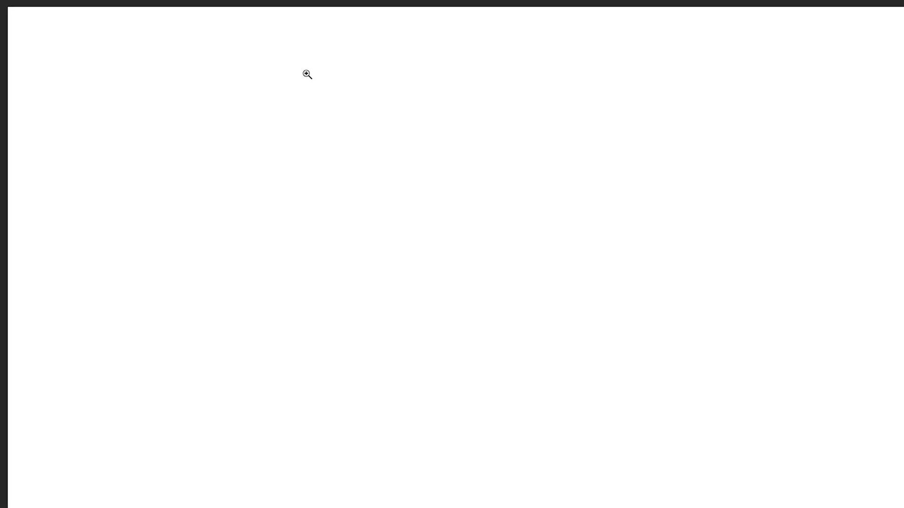
key("b")
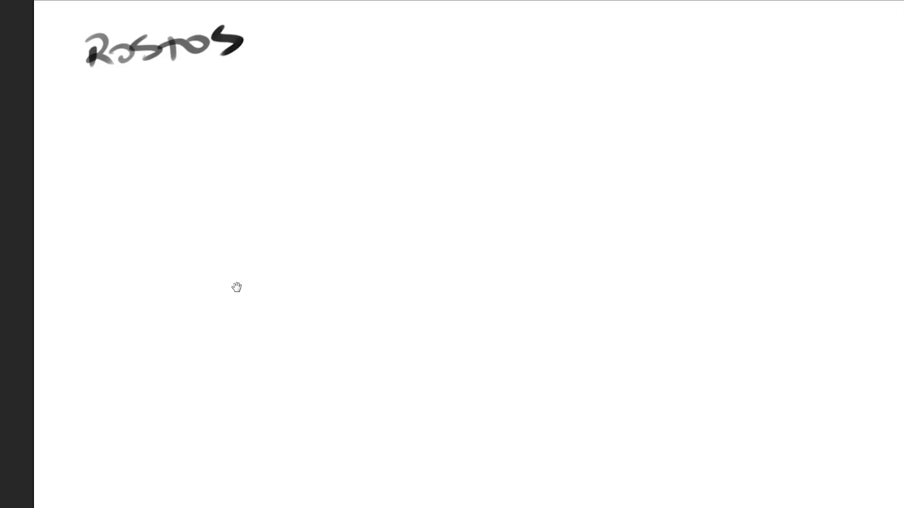
Step: Sketch a grey head circle beneath the Rostos title
left_click_drag(237, 287, 216, 272)
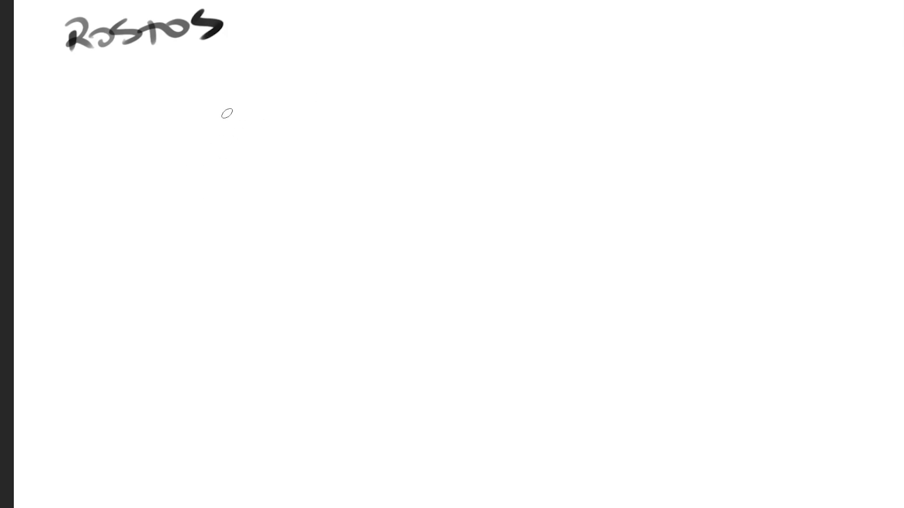
left_click_drag(183, 153, 222, 158)
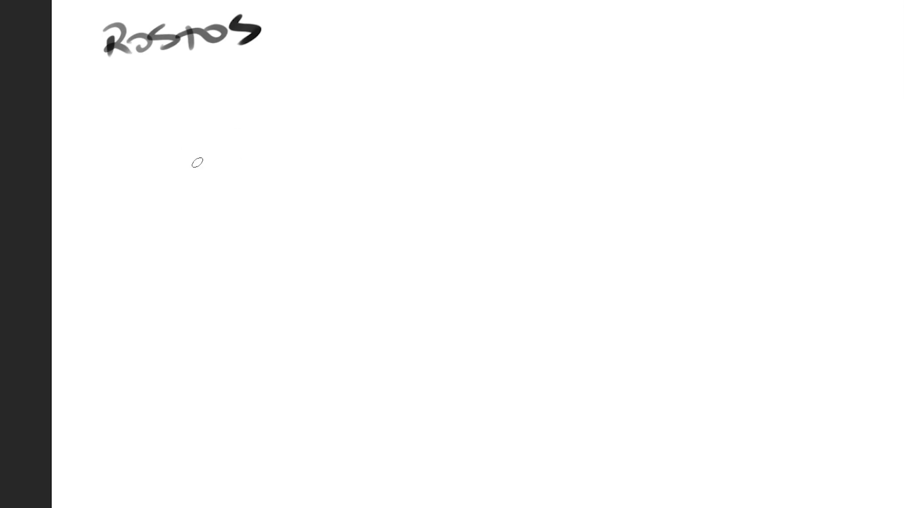
left_click_drag(162, 155, 232, 93)
mouse_move(287, 106)
left_mouse_down()
mouse_move(157, 147)
mouse_move(293, 121)
mouse_move(278, 205)
left_mouse_up()
left_click_drag(183, 124, 176, 200)
mouse_move(165, 141)
left_mouse_down()
mouse_move(290, 111)
mouse_move(285, 205)
left_mouse_up()
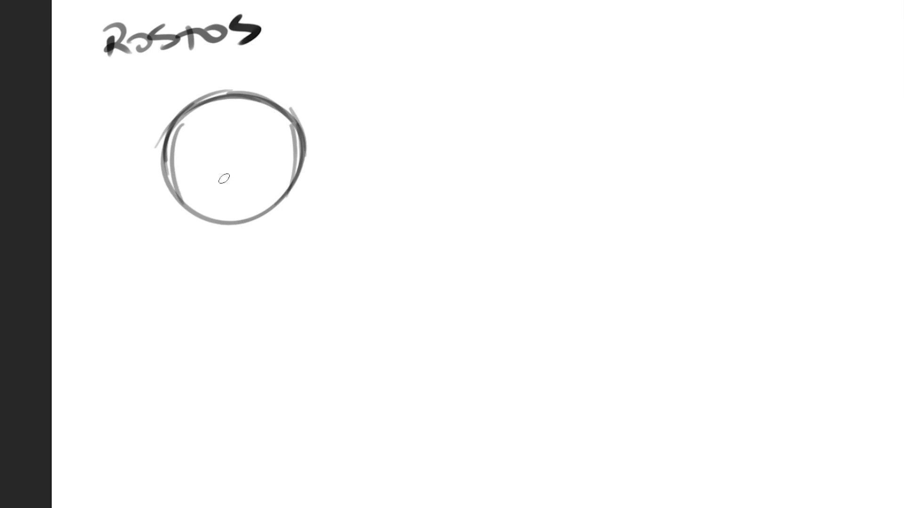
Step: With a smaller brush, draw a long vertical centre line and darken the circle's upper-right arc
key("bracketleft")
key("bracketleft")
scroll(243, 108, "down", 1)
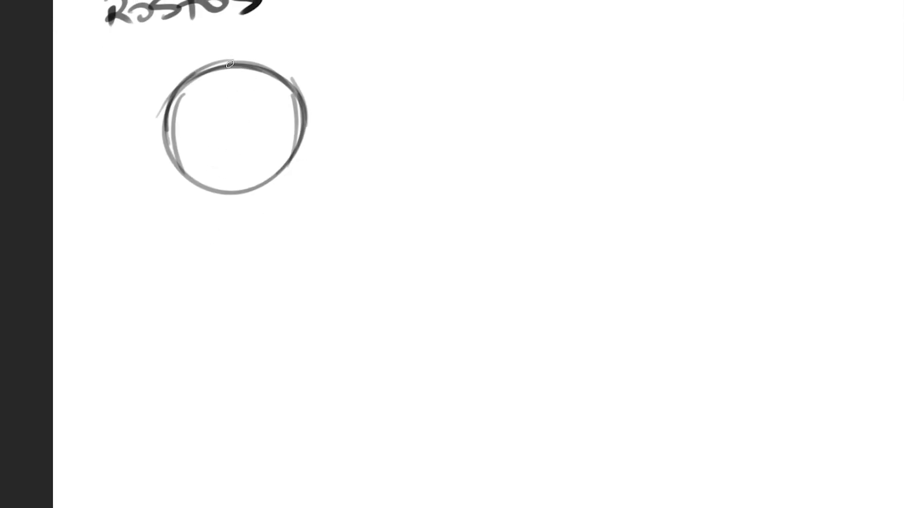
left_click_drag(230, 67, 230, 301)
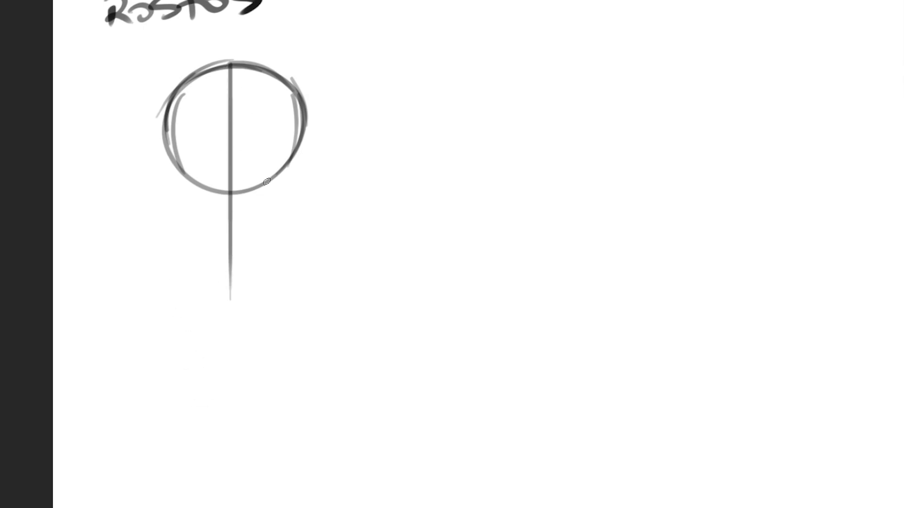
scroll(234, 222, "up", 2)
scroll(255, 210, "up", 1)
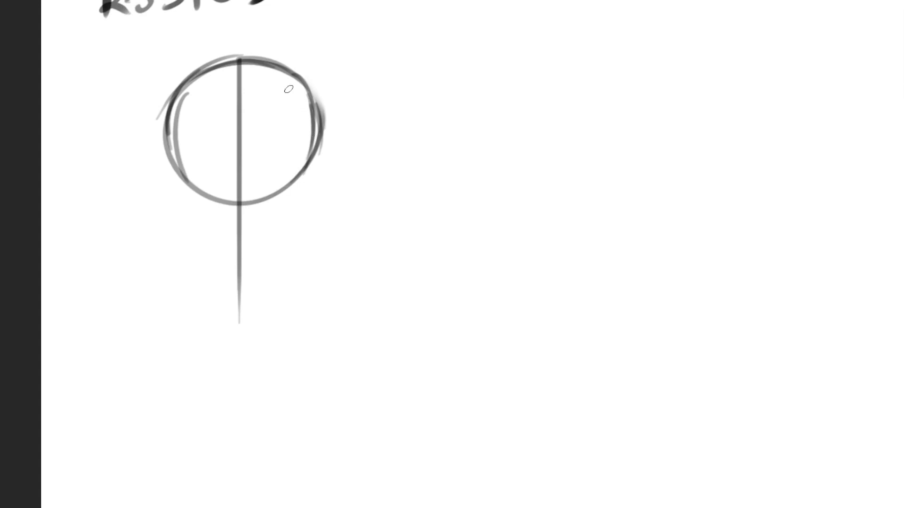
left_click_drag(301, 77, 316, 121)
Step: Set the foreground colour to light red f55252
left_click(479, 101)
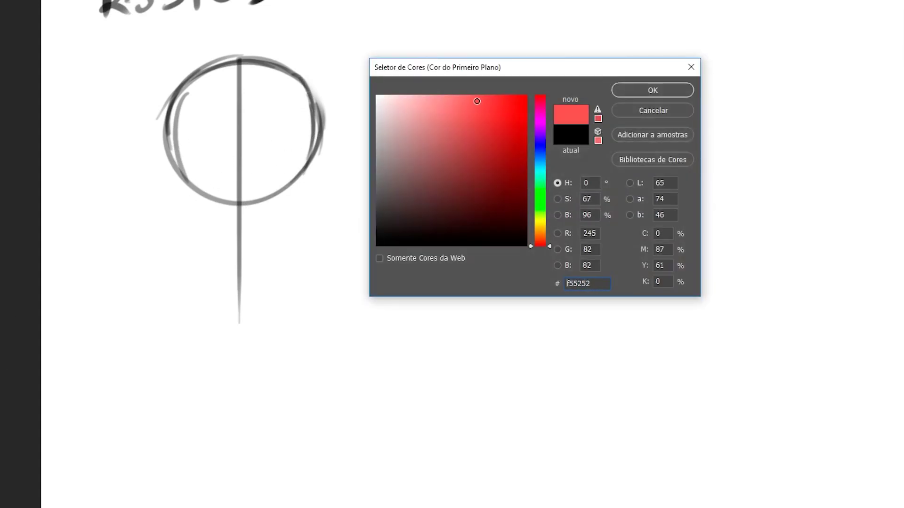
left_click(627, 94)
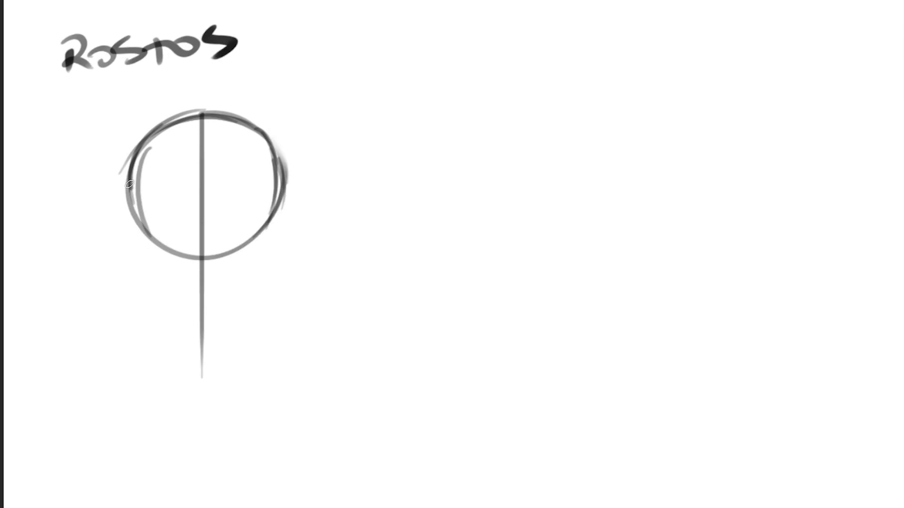
Step: Draw red jaw lines tapering from both sides of the circle to a pointed chin
left_click_drag(127, 184, 177, 304)
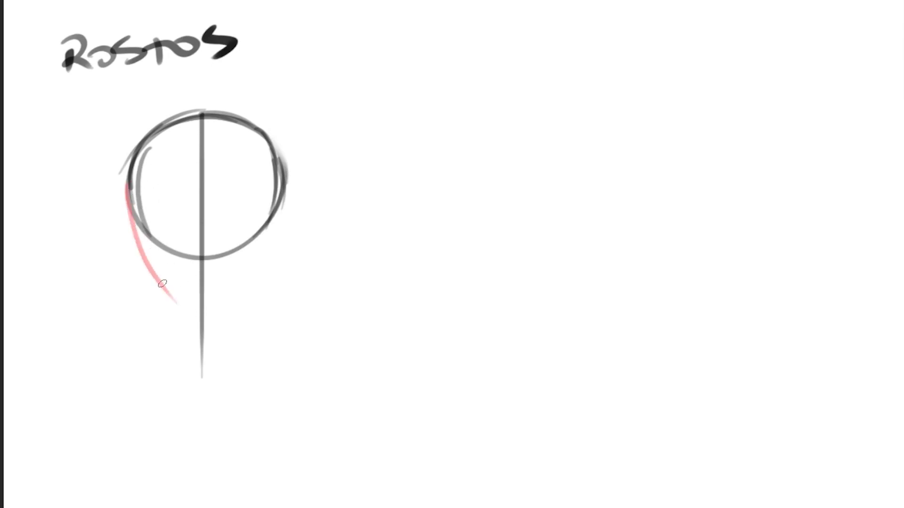
mouse_move(136, 226)
left_mouse_down()
mouse_move(198, 310)
mouse_move(254, 259)
left_mouse_up()
left_click_drag(219, 304, 259, 254)
left_click_drag(281, 179, 251, 267)
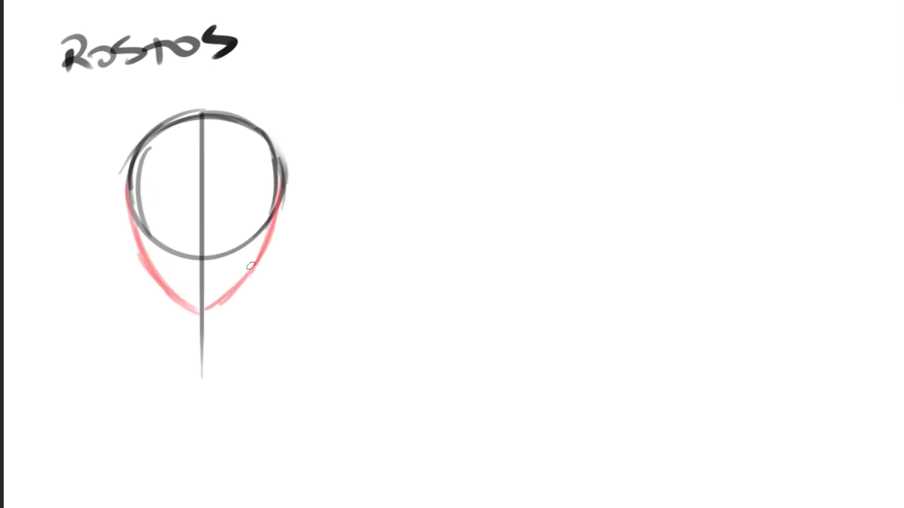
left_click_drag(280, 207, 225, 301)
Step: Check the brush's Transfer settings and slightly adjust the red colour
key("F5")
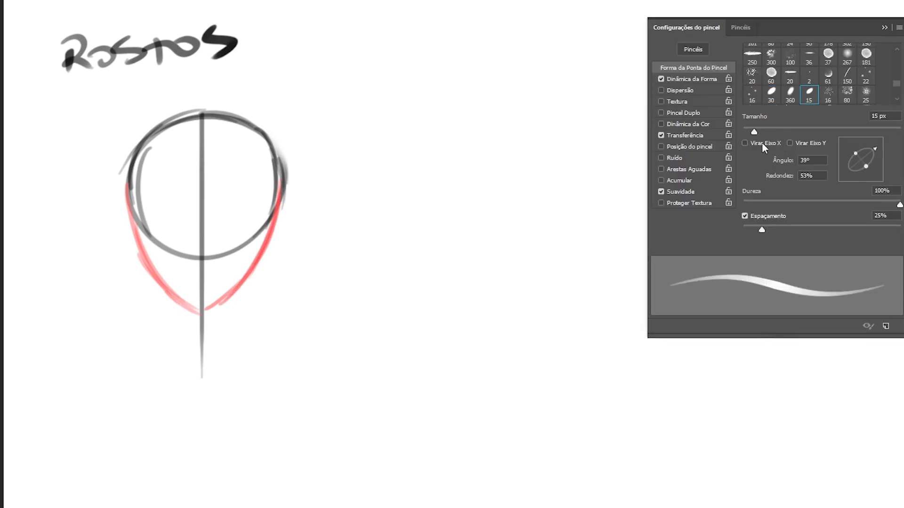
left_click(690, 137)
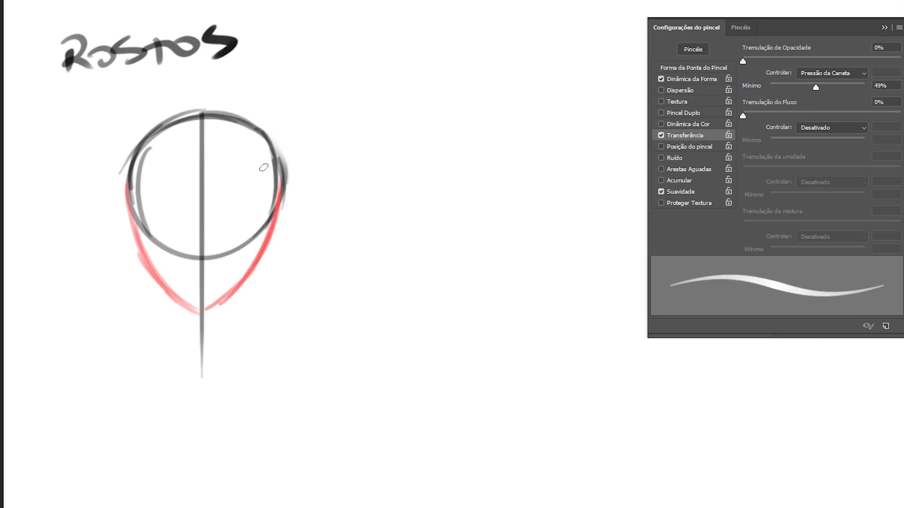
key("F5")
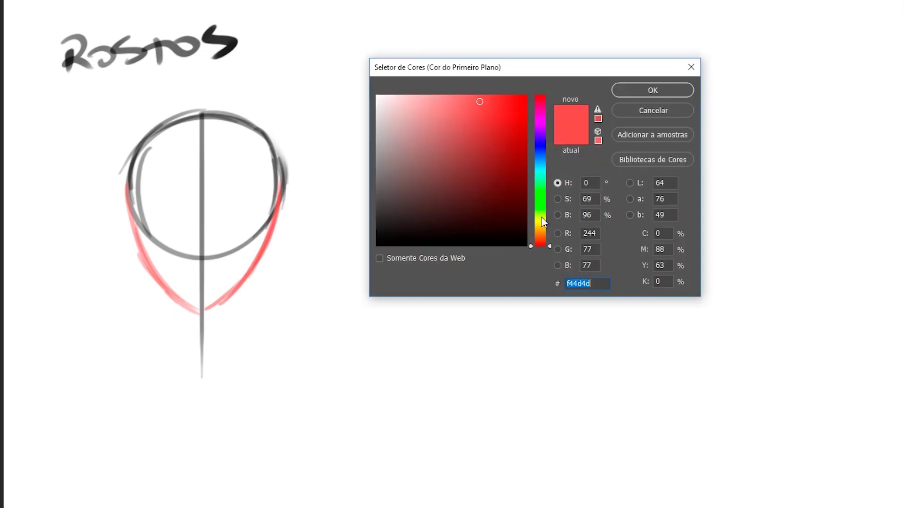
left_click(651, 89)
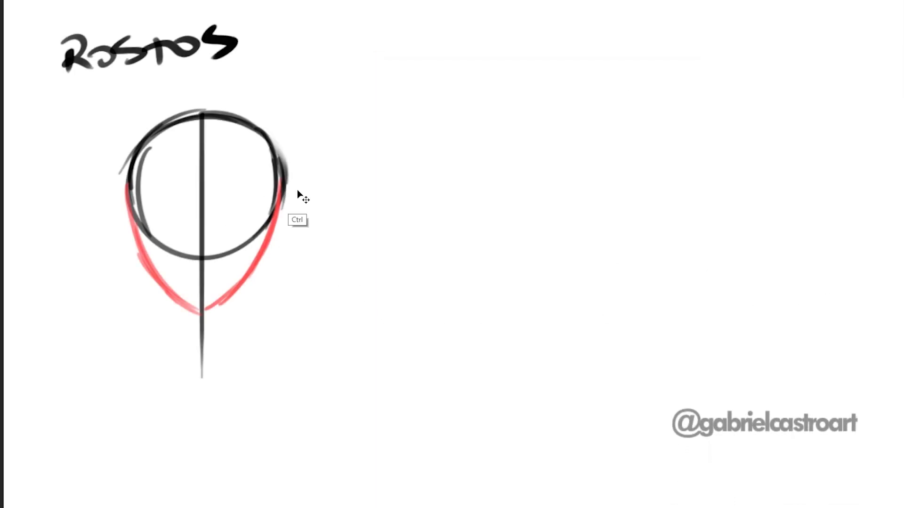
Step: Lasso the first head and place a copy of it to the right
key("l")
left_click_drag(372, 162, 327, 206)
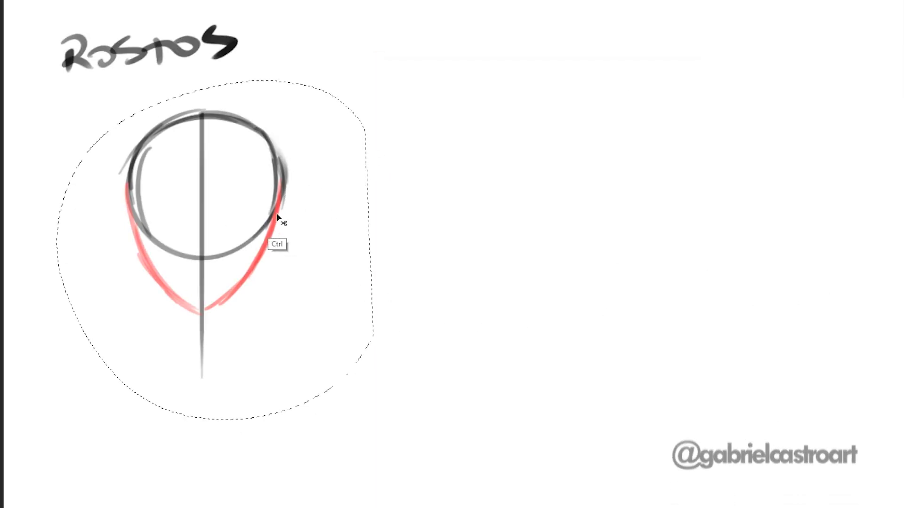
key("ctrl+t")
left_click_drag(214, 252, 437, 253)
key("Return")
Step: Erase the copy's jaw and redraw it as a broader, squarer chin
key("e")
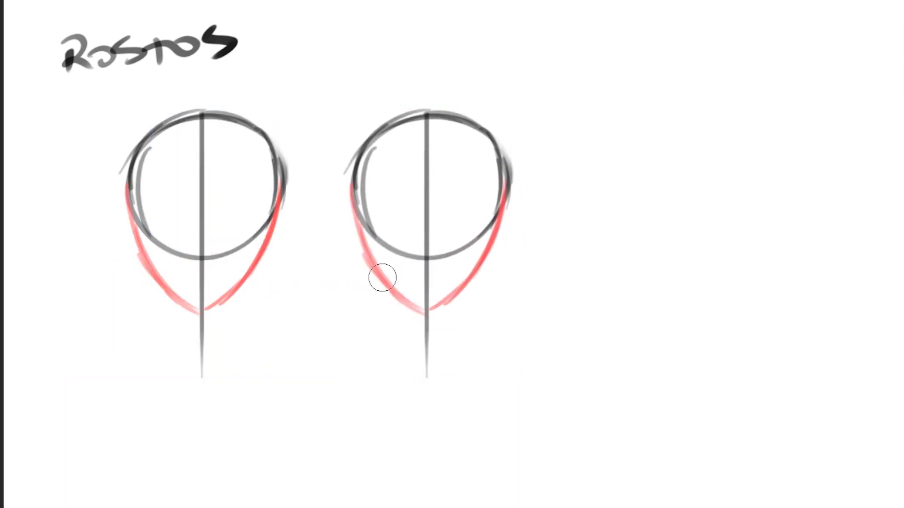
mouse_move(400, 296)
left_mouse_down()
mouse_move(352, 242)
mouse_move(423, 307)
mouse_move(470, 284)
mouse_move(501, 231)
left_mouse_up()
mouse_move(356, 198)
left_mouse_down()
mouse_move(364, 270)
mouse_move(392, 314)
mouse_move(411, 320)
mouse_move(473, 307)
left_mouse_up()
left_click_drag(503, 237, 492, 281)
mouse_move(504, 197)
left_mouse_down()
mouse_move(474, 307)
mouse_move(414, 324)
mouse_move(379, 312)
mouse_move(361, 290)
left_mouse_up()
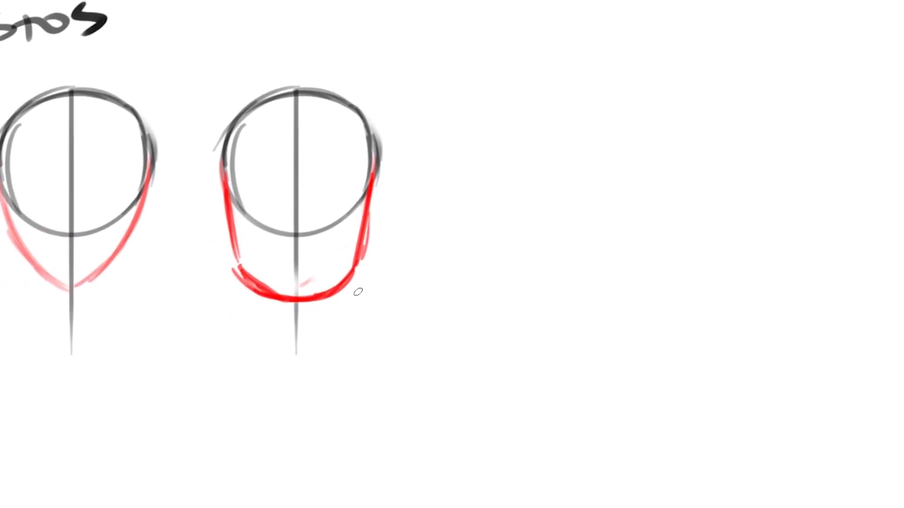
Step: Duplicate the second head to the right and erase the new copy's jaw
key("ctrl")
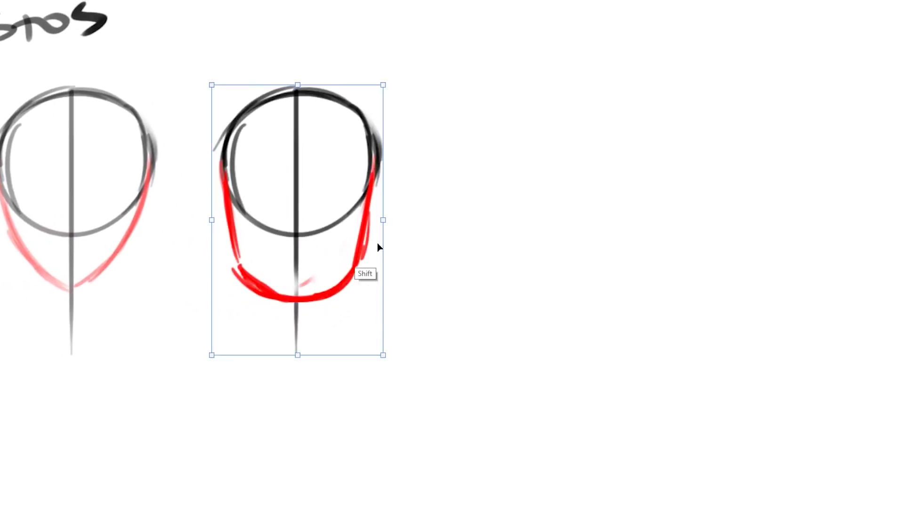
left_click_drag(346, 258, 529, 256)
mouse_move(466, 263)
left_mouse_down()
mouse_move(441, 232)
mouse_move(488, 297)
mouse_move(539, 293)
mouse_move(594, 230)
mouse_move(606, 198)
left_mouse_up()
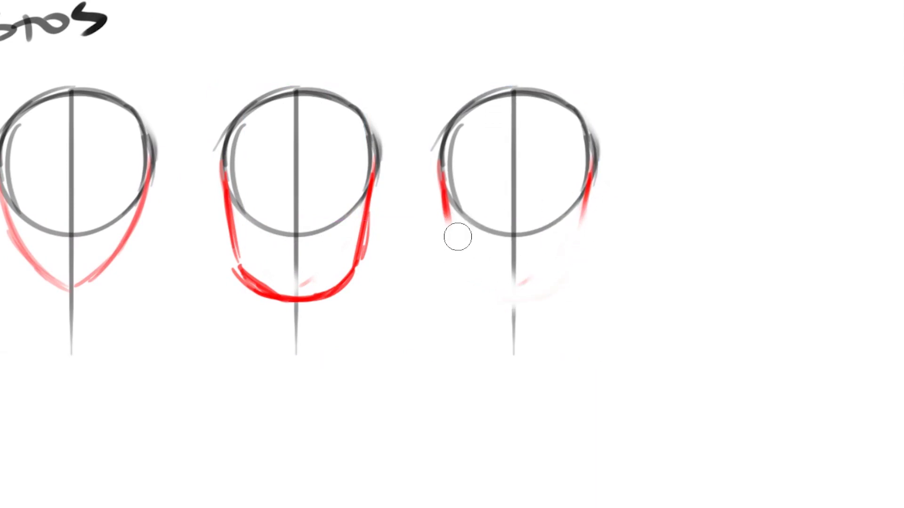
Step: Redraw the third head's jaw as a long, wide, squarish chin reaching lower
left_click_drag(445, 198, 441, 275)
mouse_move(442, 236)
left_mouse_down()
mouse_move(440, 289)
mouse_move(485, 336)
left_mouse_up()
mouse_move(442, 300)
left_mouse_down()
mouse_move(513, 333)
mouse_move(596, 294)
left_mouse_up()
left_click_drag(592, 186, 598, 282)
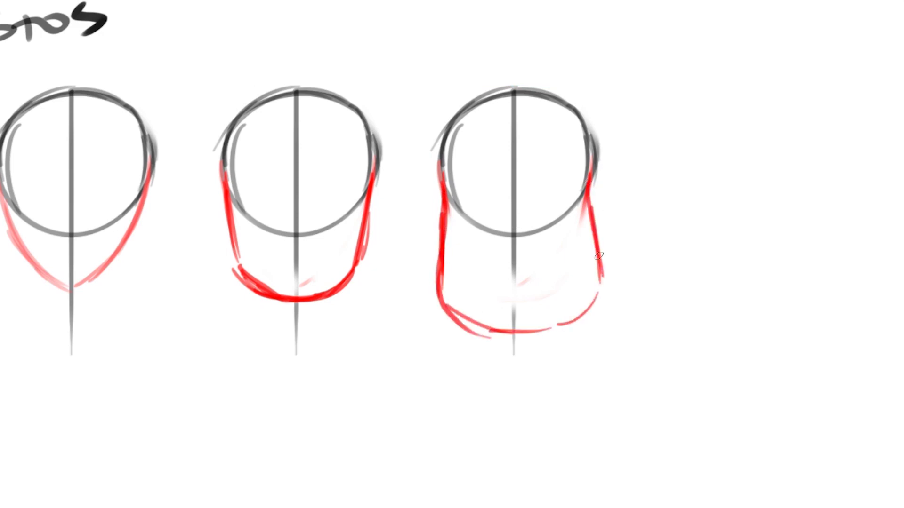
left_click_drag(588, 221, 537, 325)
left_click_drag(593, 303, 490, 331)
mouse_move(437, 311)
left_mouse_down()
mouse_move(572, 329)
mouse_move(609, 249)
mouse_move(597, 203)
mouse_move(600, 287)
left_mouse_up()
key("ctrl+z")
left_click_drag(491, 265, 510, 280)
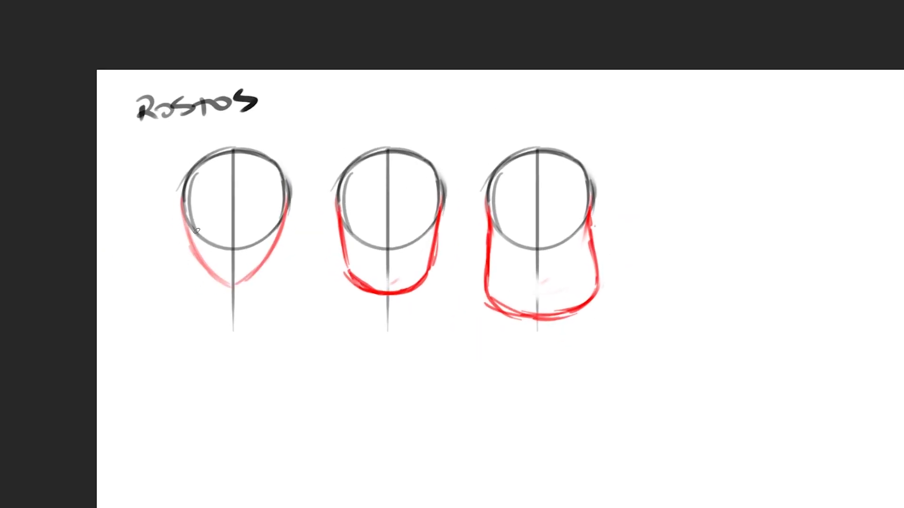
Step: Zoom in to frame the three heads
left_click_drag(485, 298, 409, 259)
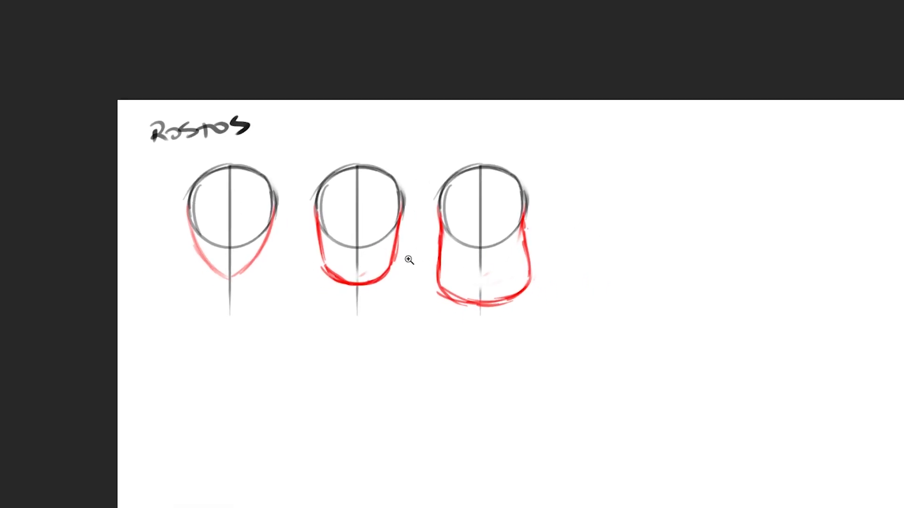
left_click(405, 244)
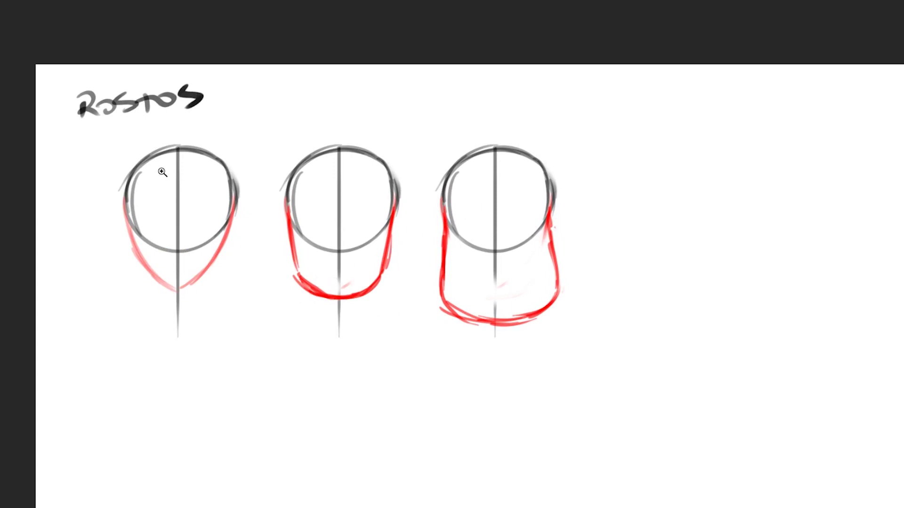
left_click(202, 229)
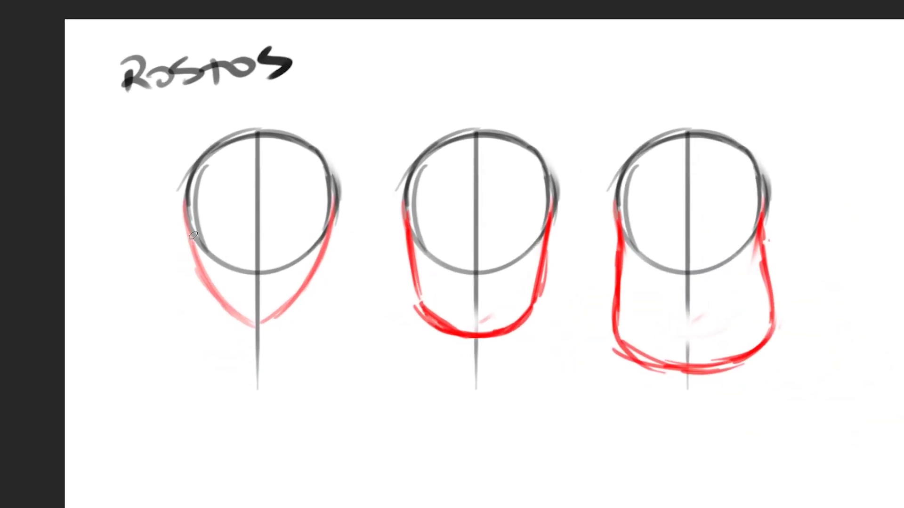
Step: Switch the drawing colour to blue and draw a straight line across the first head
left_click_drag(197, 240, 362, 239)
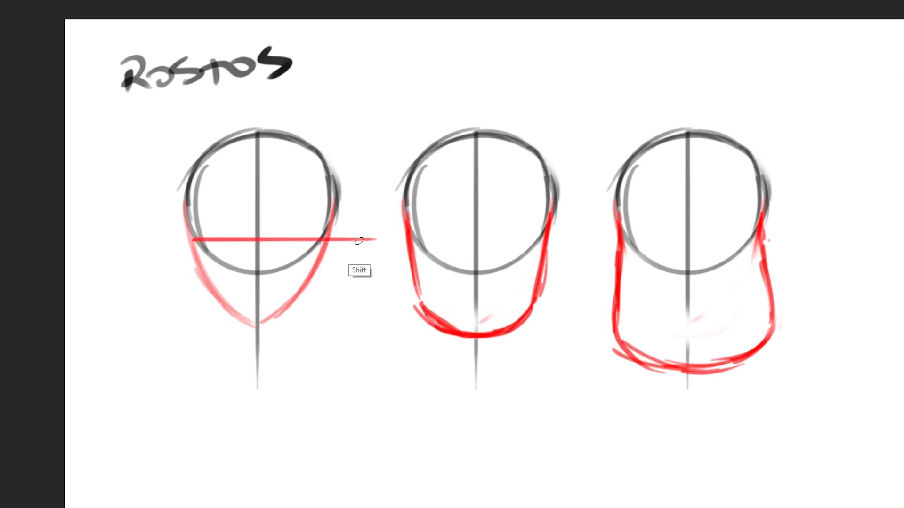
key("ctrl+z")
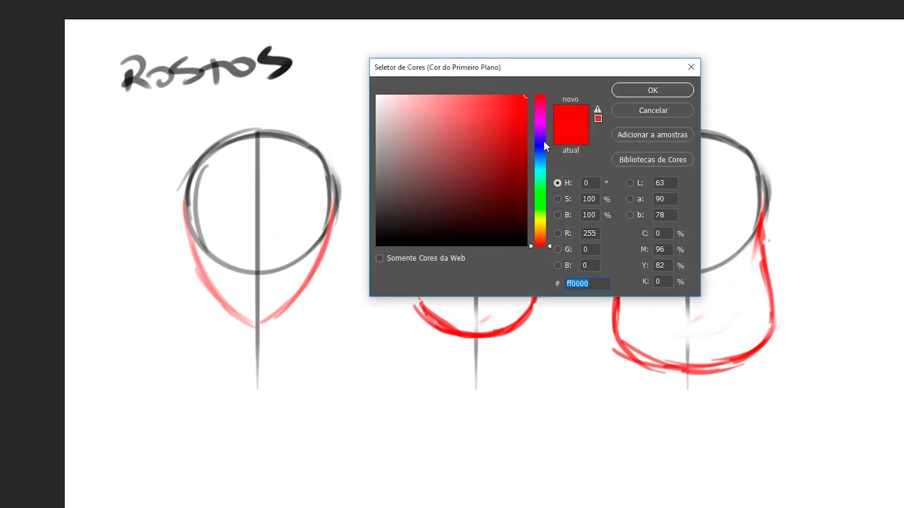
left_click(544, 141)
left_click(653, 90)
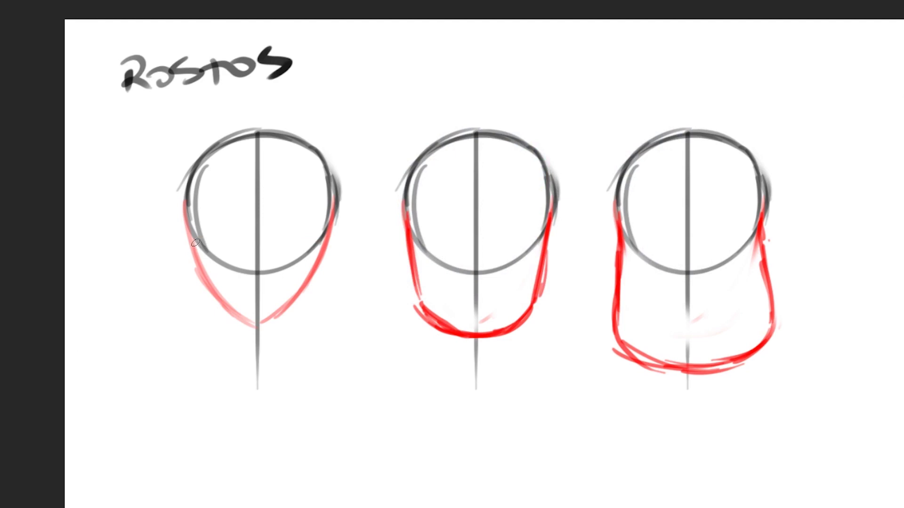
left_click_drag(195, 243, 363, 241)
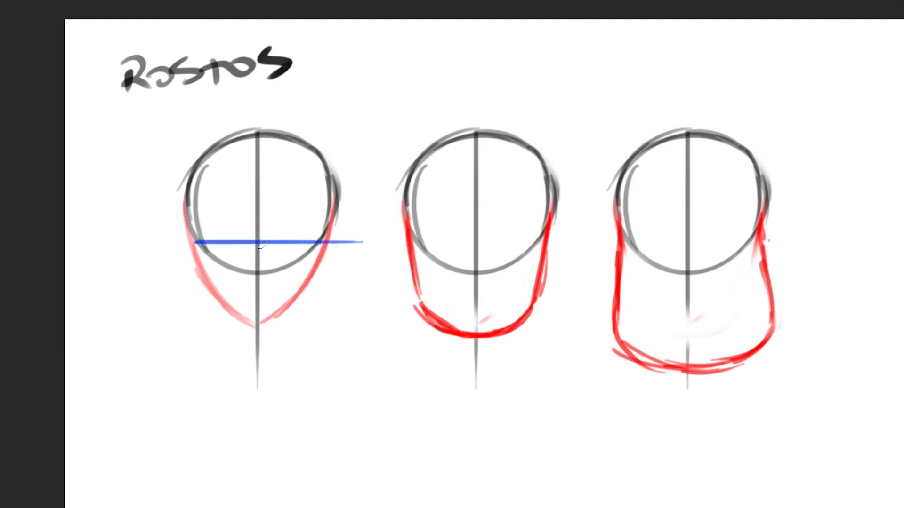
Step: Redraw the first eye line higher and add straight eye lines across the middle and right heads
key("ctrl+z")
left_click_drag(191, 238, 360, 237)
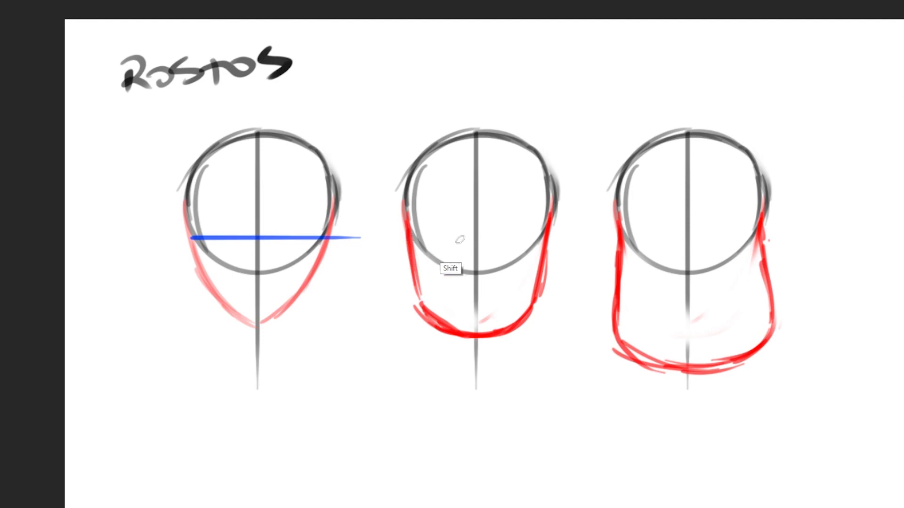
key("ctrl+z")
left_click_drag(410, 238, 592, 243)
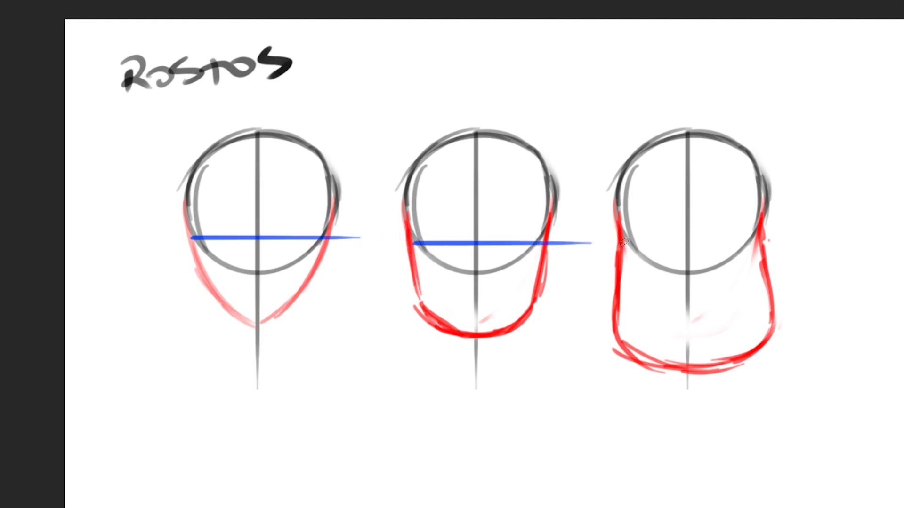
left_click_drag(621, 263, 856, 262)
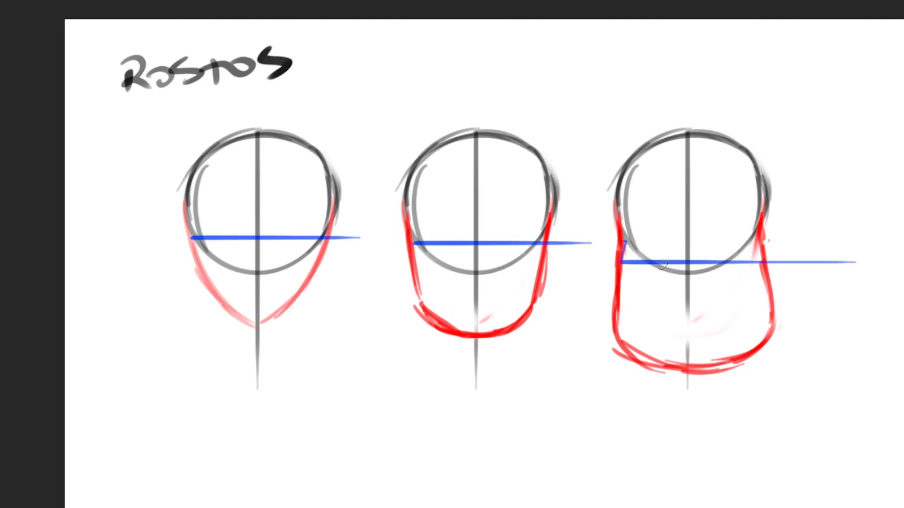
Step: Trim the overhanging ends of the middle and right eye lines
scroll(329, 259, "up", 2)
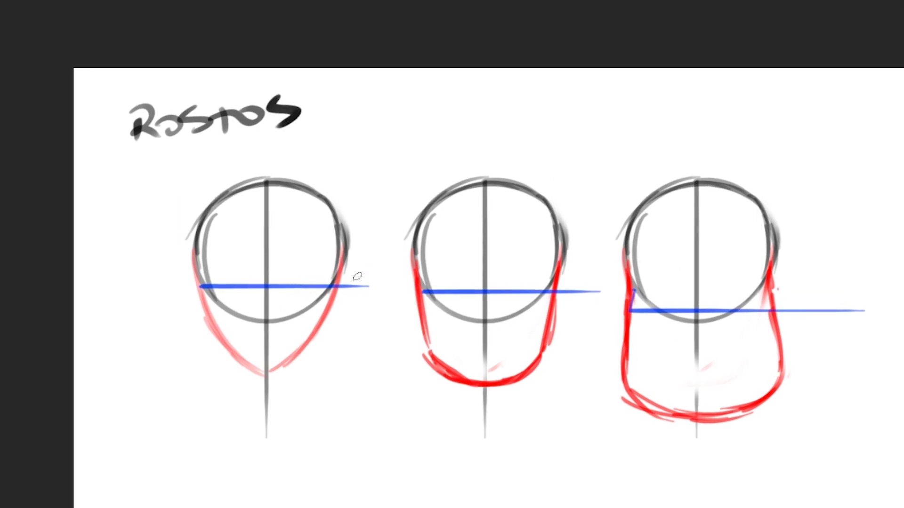
scroll(368, 305, "down", 1)
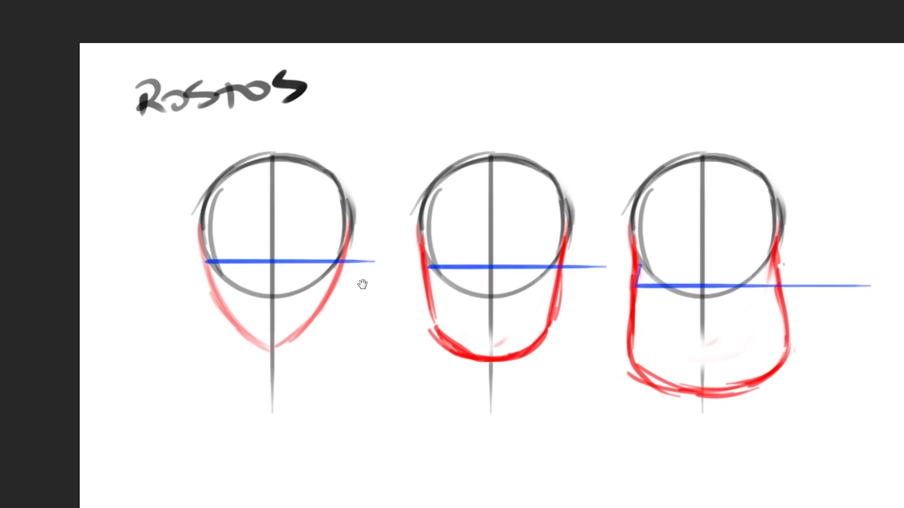
left_click_drag(600, 267, 570, 267)
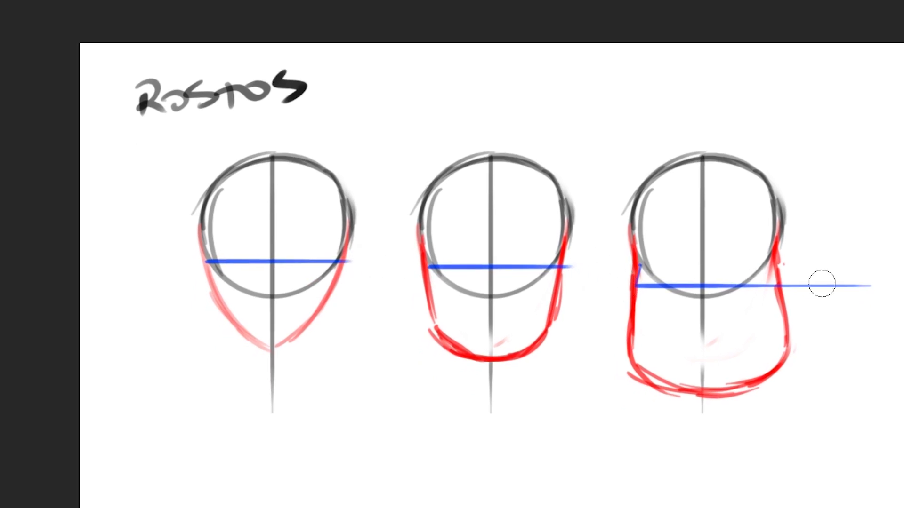
left_click_drag(875, 282, 824, 303)
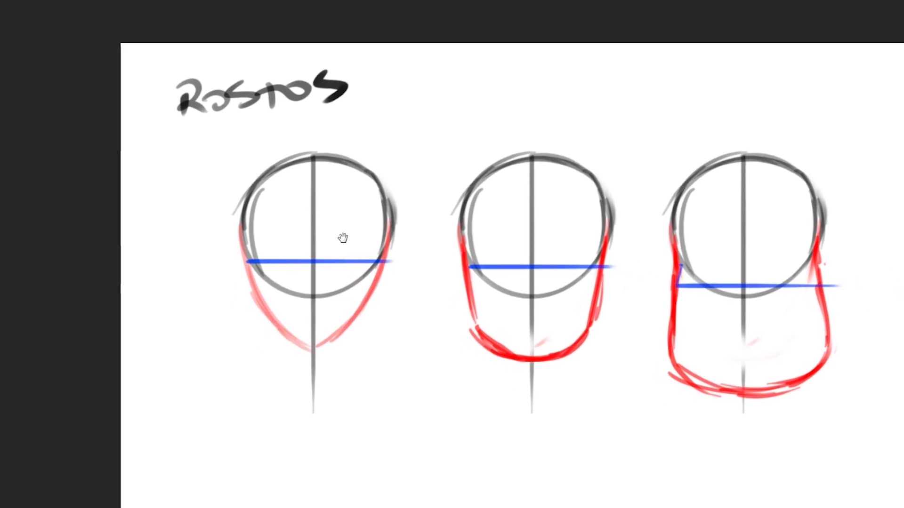
scroll(350, 274, "up", 3)
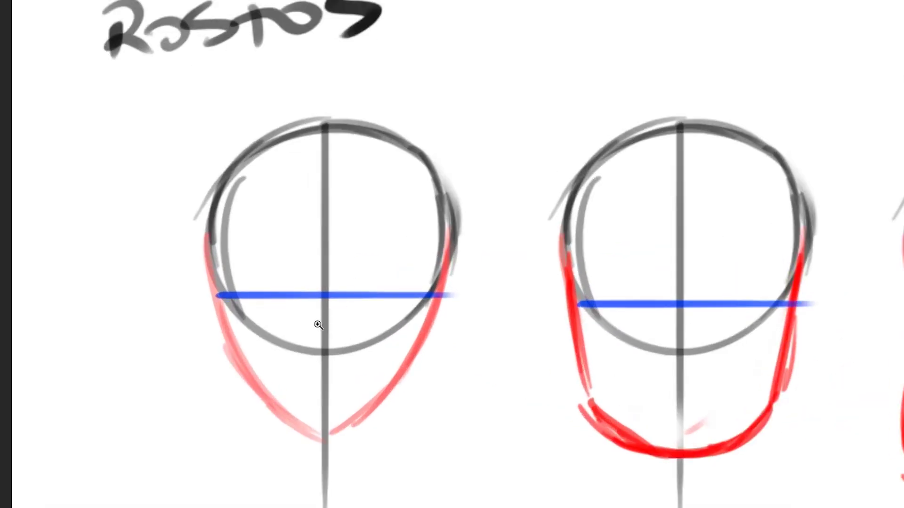
Step: Draw two blue oval eyes on the middle head's eye line
scroll(351, 273, "up", 2)
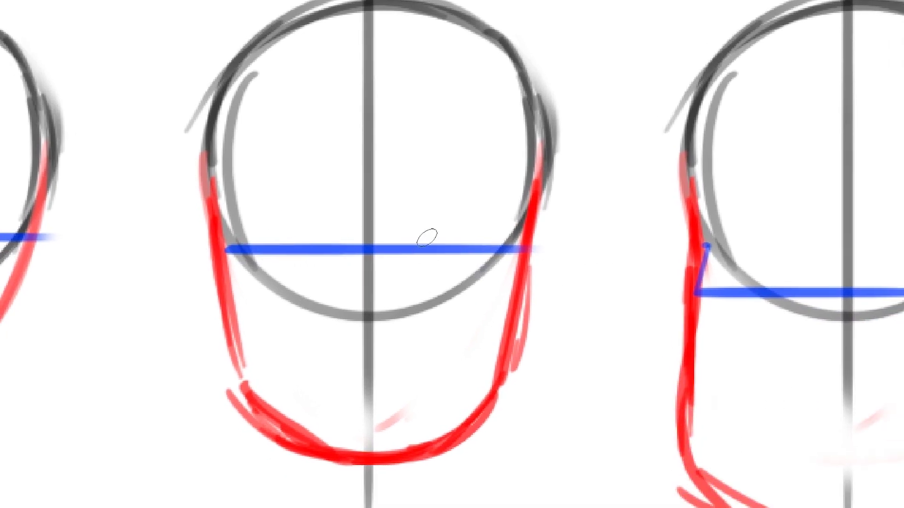
left_click_drag(414, 232, 417, 236)
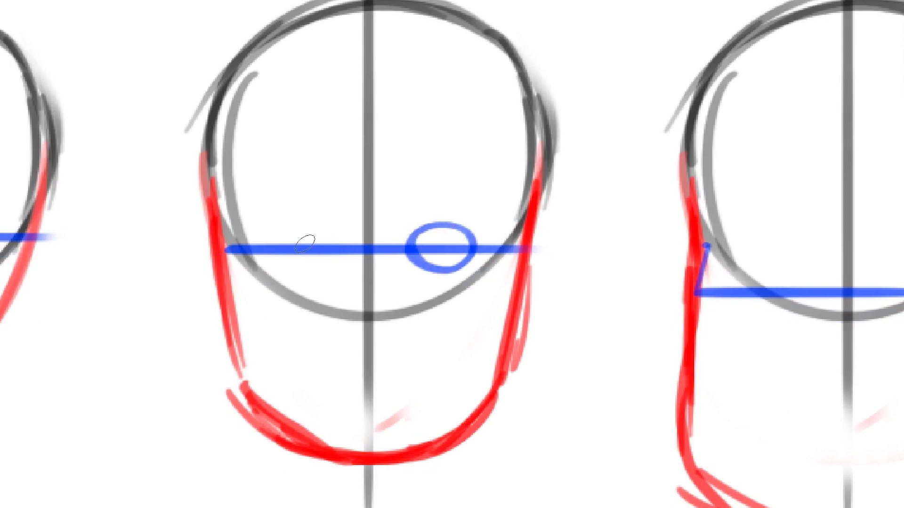
left_click_drag(266, 239, 329, 245)
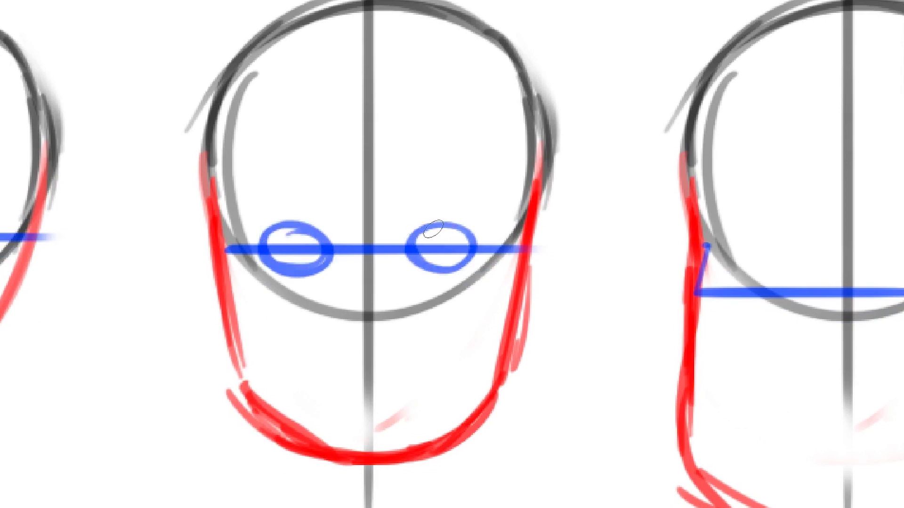
left_click_drag(433, 232, 426, 254)
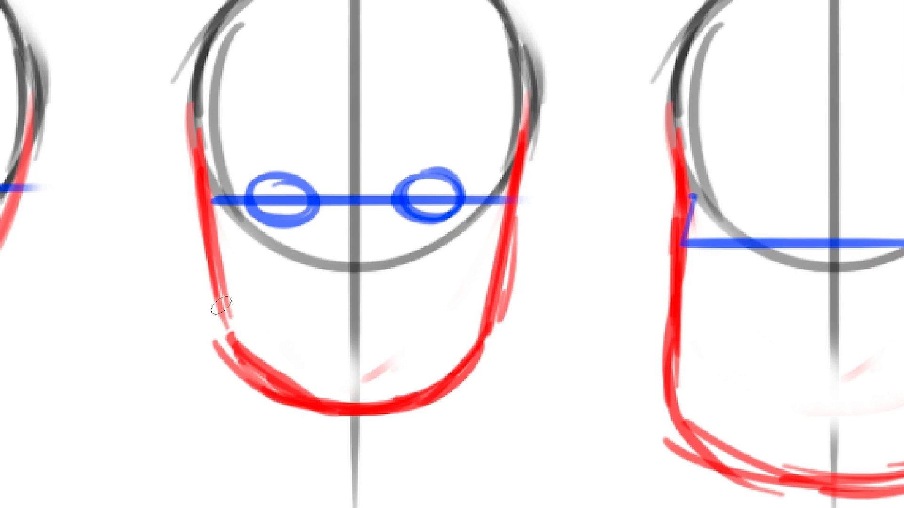
Step: Add a straight blue nose guideline across the lower face, redone until it sits right
left_click_drag(224, 292, 474, 293)
key("ctrl+z")
left_click_drag(230, 292, 480, 293)
key("ctrl+z")
left_click_drag(228, 299, 484, 298)
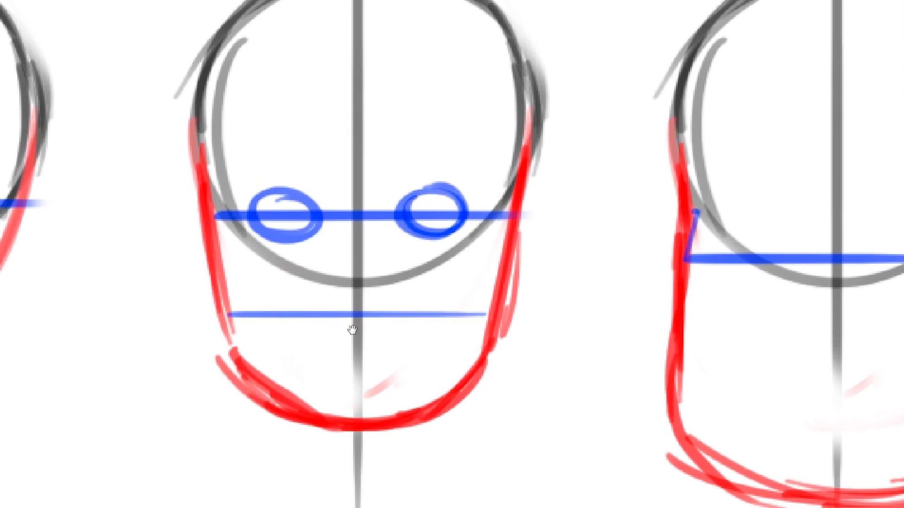
Step: Sketch the middle head's nose base and sides, then a chin line with a thick mouth stroke
scroll(363, 292, "down", 1)
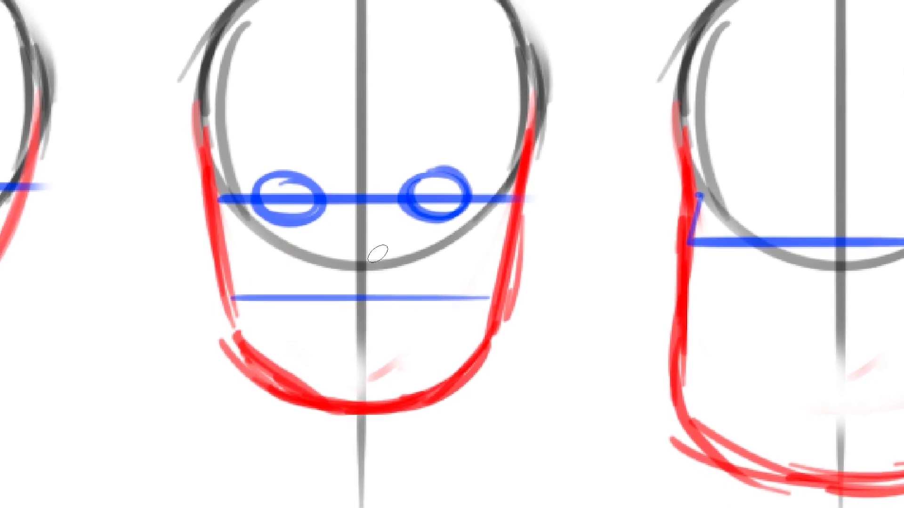
left_click(495, 300)
mouse_move(332, 284)
left_mouse_down()
mouse_move(360, 297)
mouse_move(389, 284)
left_mouse_up()
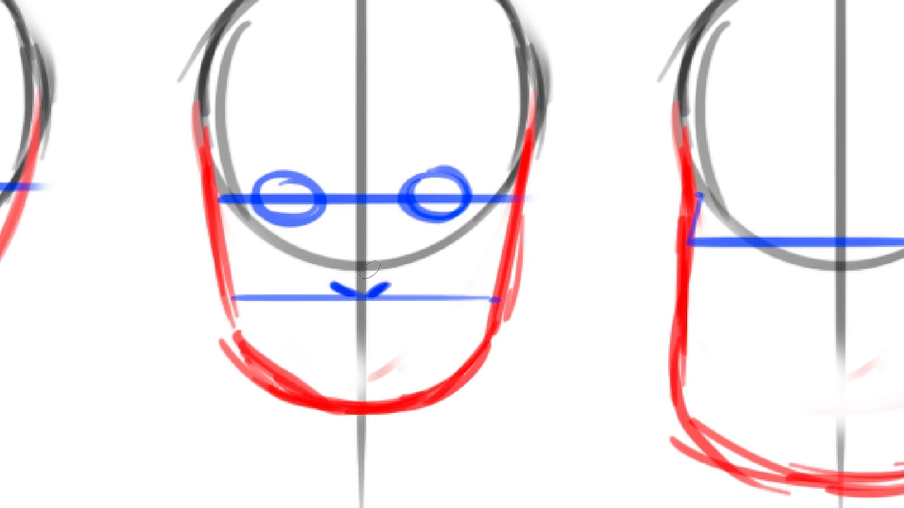
left_click_drag(343, 246, 334, 284)
left_click_drag(382, 250, 391, 283)
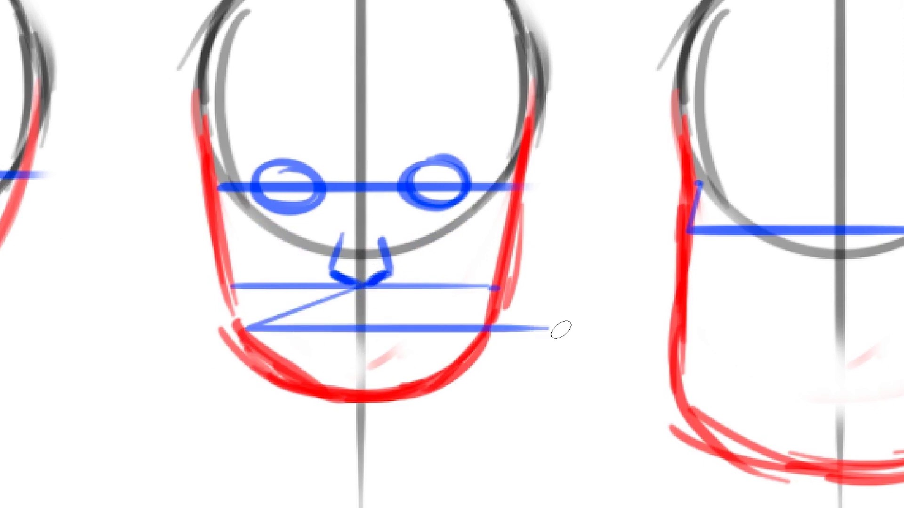
left_click_drag(236, 325, 534, 325)
left_click_drag(296, 329, 409, 324)
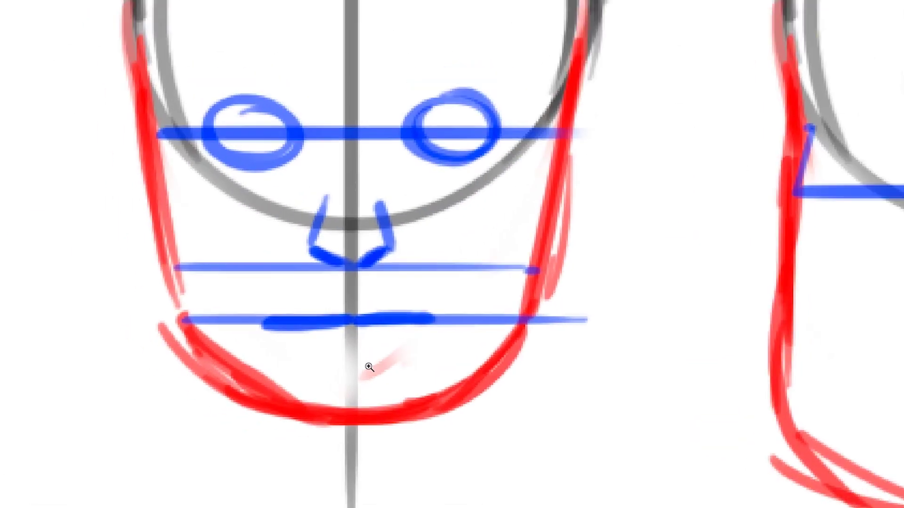
Step: Undo the old mouth, then try a straight lower-face guideline and a curved mouth stroke
left_click_drag(369, 367, 354, 324)
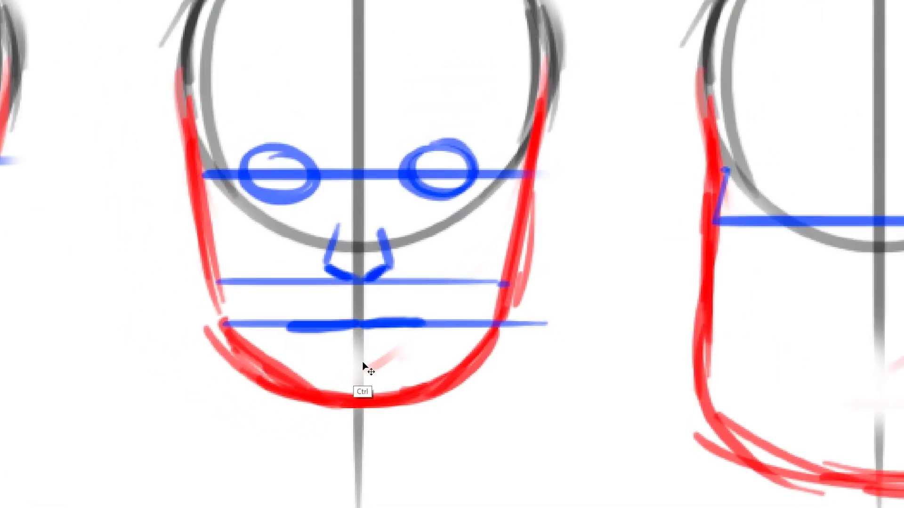
key("ctrl+z")
key("ctrl+z")
key("ctrl+z")
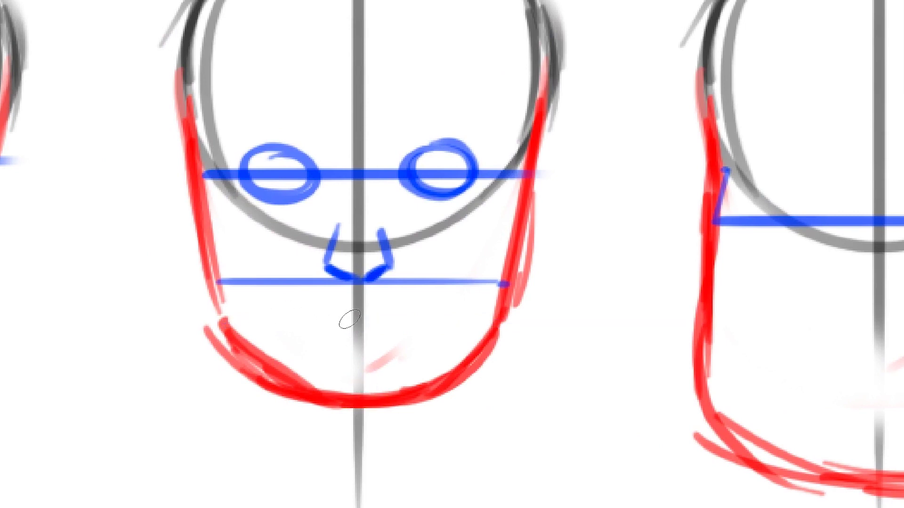
left_click_drag(348, 317, 366, 317)
left_click_drag(347, 363, 372, 363)
key("ctrl+z")
key("ctrl+z")
mouse_move(245, 322)
left_mouse_down()
mouse_move(378, 327)
mouse_move(299, 364)
mouse_move(442, 380)
left_mouse_up()
key("ctrl+z")
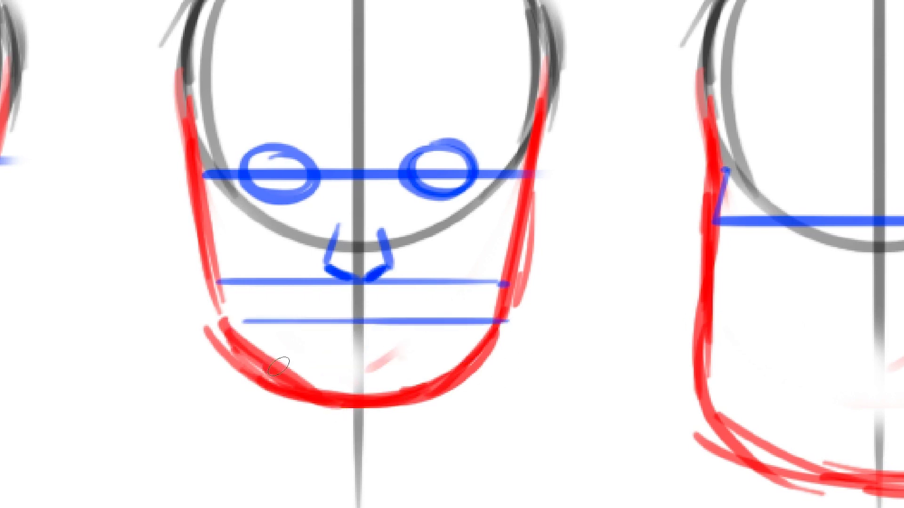
left_click_drag(268, 363, 508, 363)
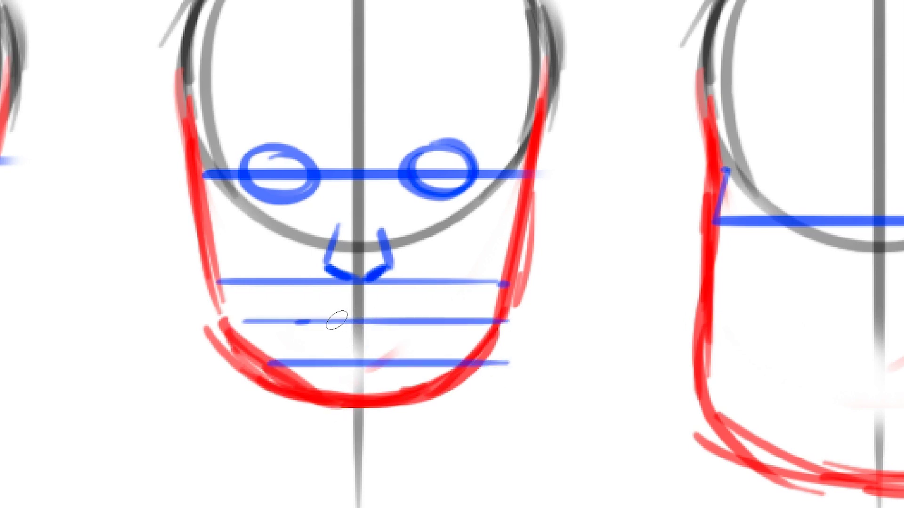
mouse_move(286, 324)
left_mouse_down()
mouse_move(413, 317)
mouse_move(394, 313)
mouse_move(422, 328)
left_mouse_up()
Step: Zoom in on the middle face and erase the leftover mouth and lip strokes
key("ctrl+0")
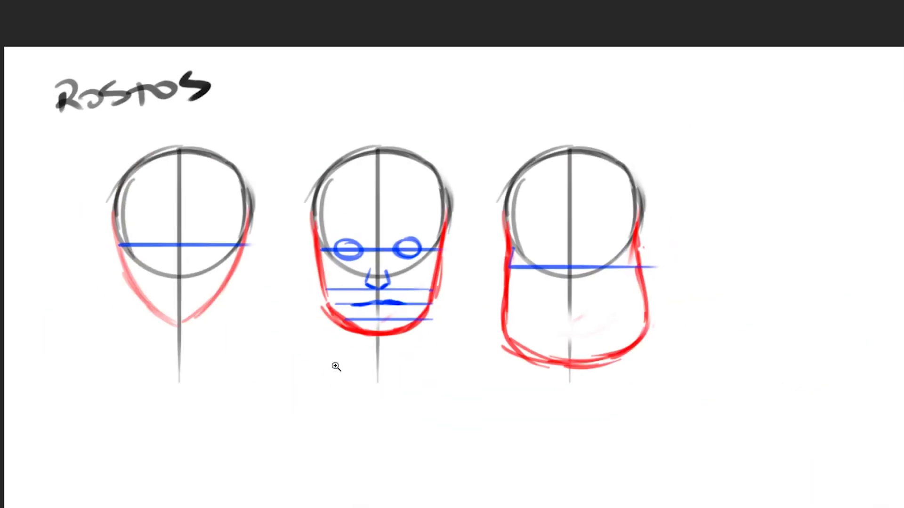
left_click(409, 305)
left_click_drag(401, 280, 385, 325)
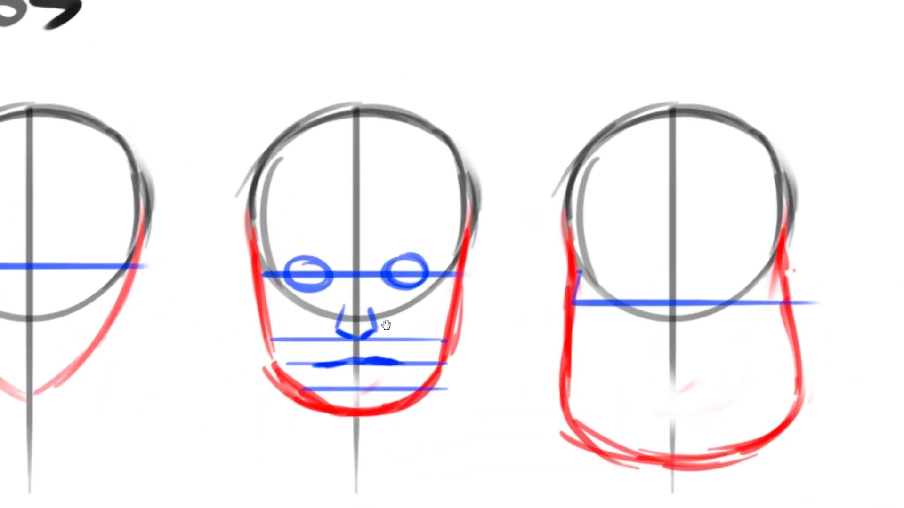
left_click(359, 371)
left_click_drag(391, 279, 386, 346)
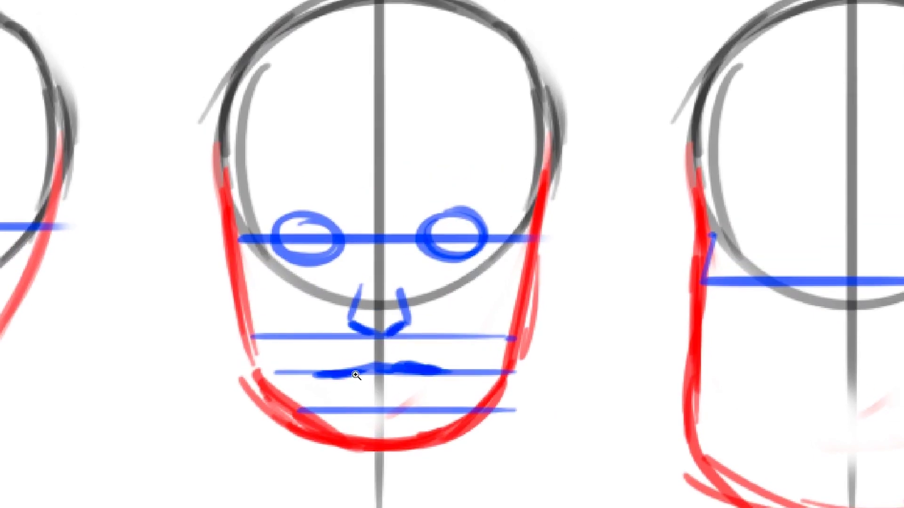
key("e")
mouse_move(356, 375)
left_mouse_down()
mouse_move(456, 373)
mouse_move(343, 379)
mouse_move(460, 370)
left_mouse_up()
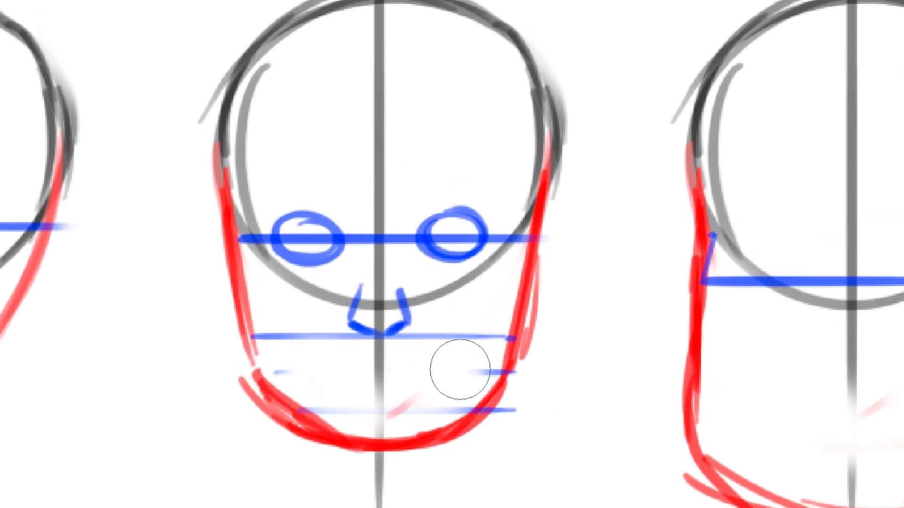
Step: Draw a new straight mouth guideline, a solid chin line and the curved upper lip
key("e")
left_click_drag(281, 386, 520, 386)
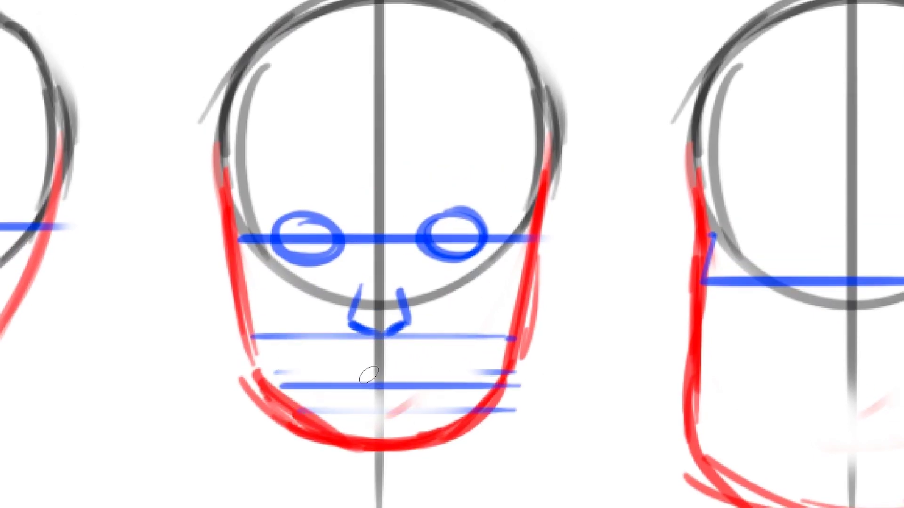
left_click_drag(321, 374, 442, 374)
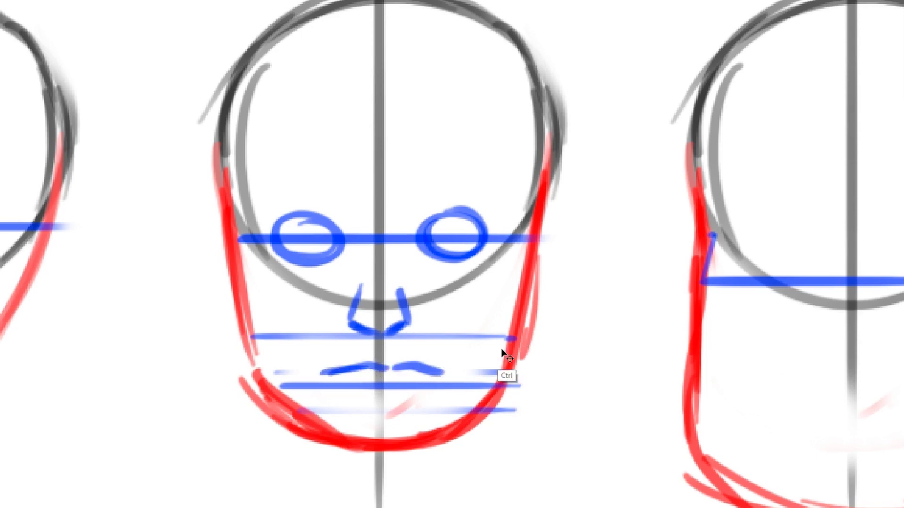
key("ctrl+z")
key("ctrl+z")
key("ctrl+z")
left_click_drag(267, 373, 514, 373)
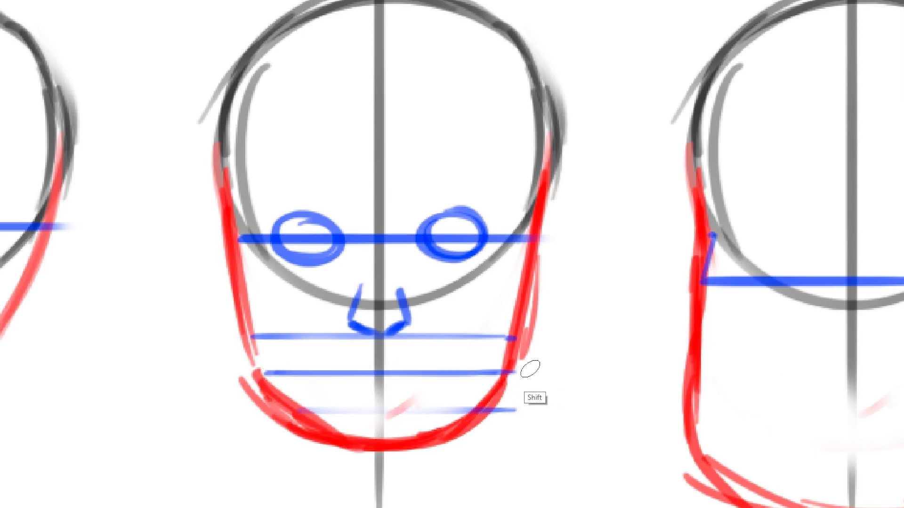
left_click_drag(295, 415, 522, 414)
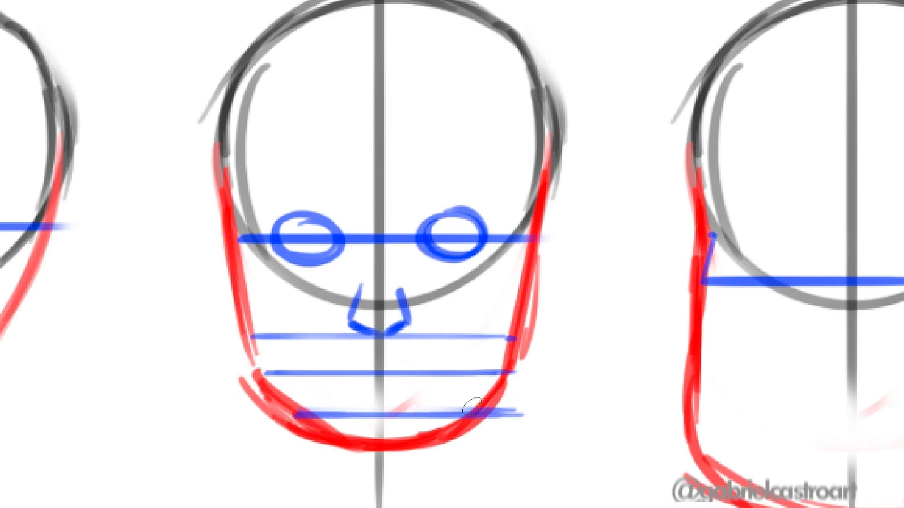
mouse_move(310, 375)
left_mouse_down()
mouse_move(354, 366)
mouse_move(447, 373)
left_mouse_up()
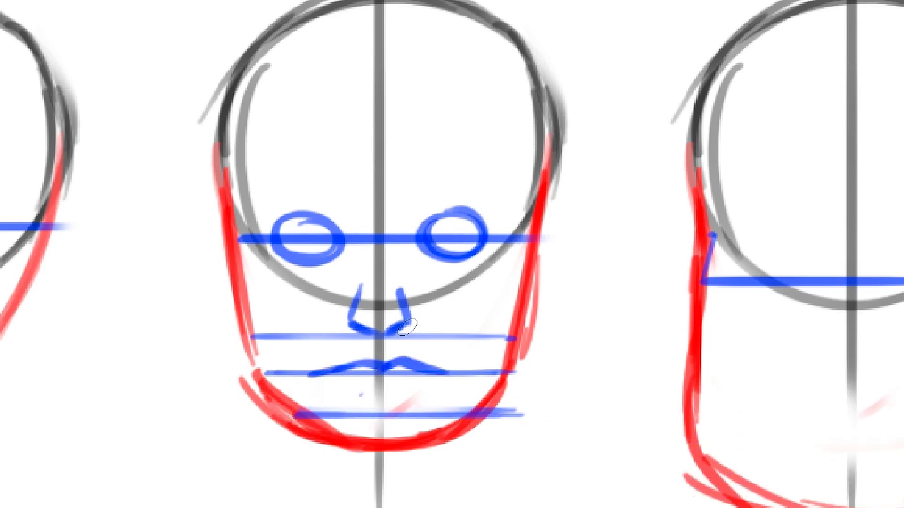
scroll(407, 327, "down", 2)
scroll(414, 262, "up", 1)
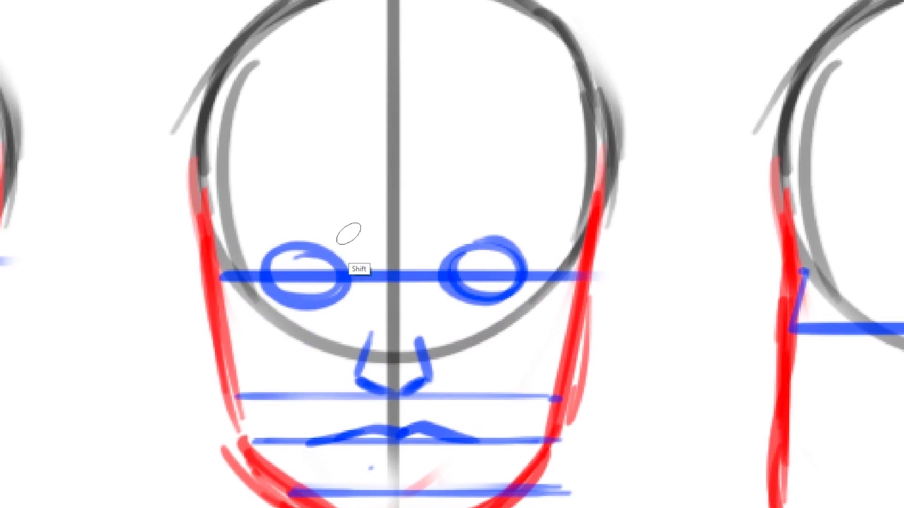
Step: Draw straight vertical guides from both inner eyes to the nose and touch up the left nostril
left_click_drag(348, 233, 348, 353)
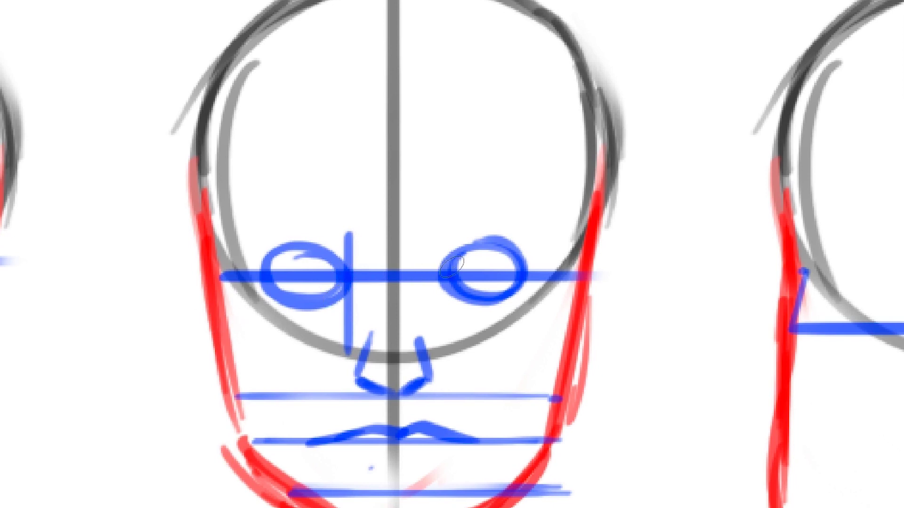
key("shift")
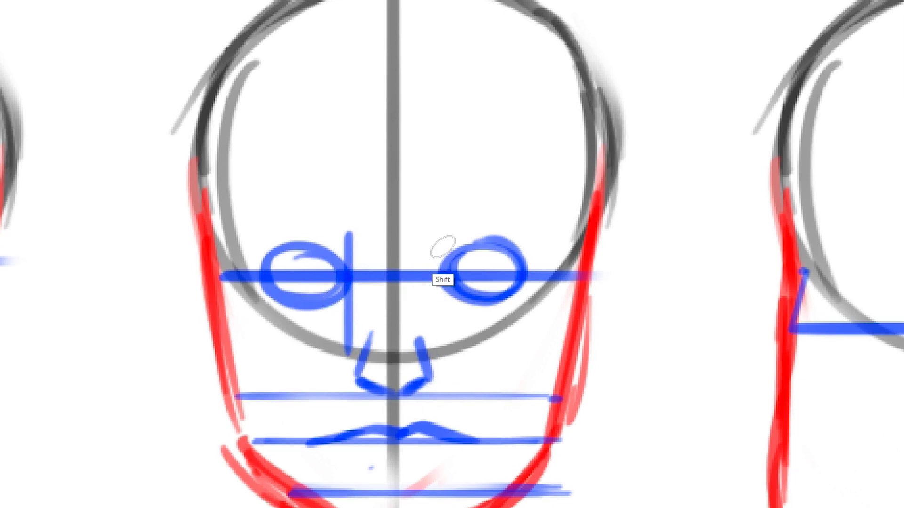
left_click_drag(443, 231, 442, 384)
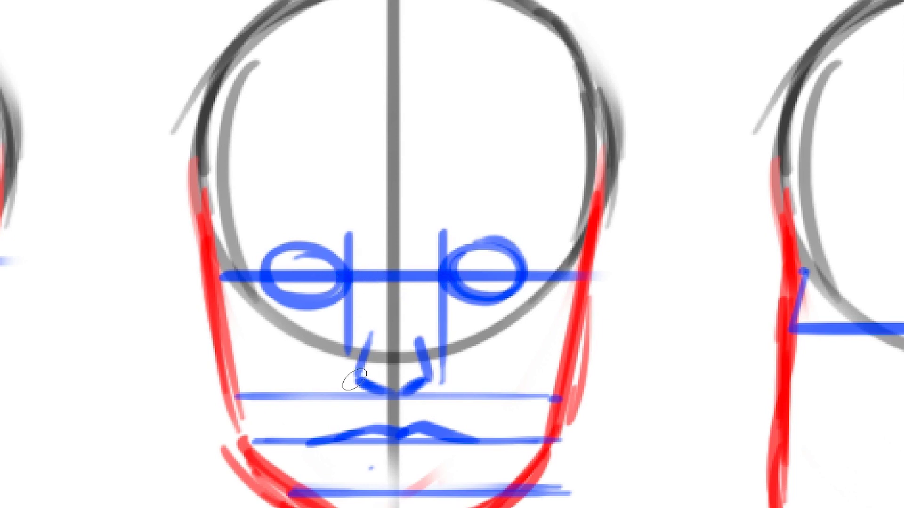
left_click_drag(350, 371, 357, 380)
Step: Remove the two vertical guides beside the nose
key("ctrl")
left_click(442, 329)
left_click(349, 330)
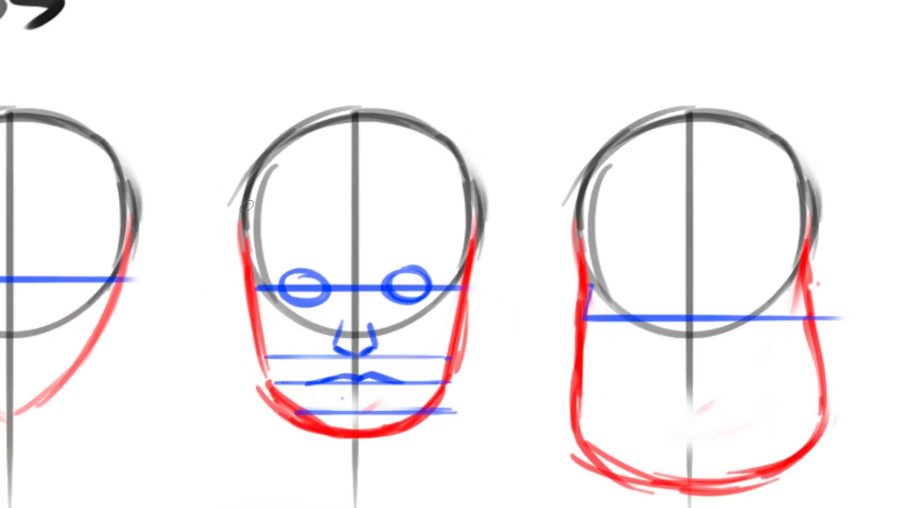
Step: Draw straight hairline and eyebrow-height guidelines across the middle head
left_click_drag(242, 207, 490, 207)
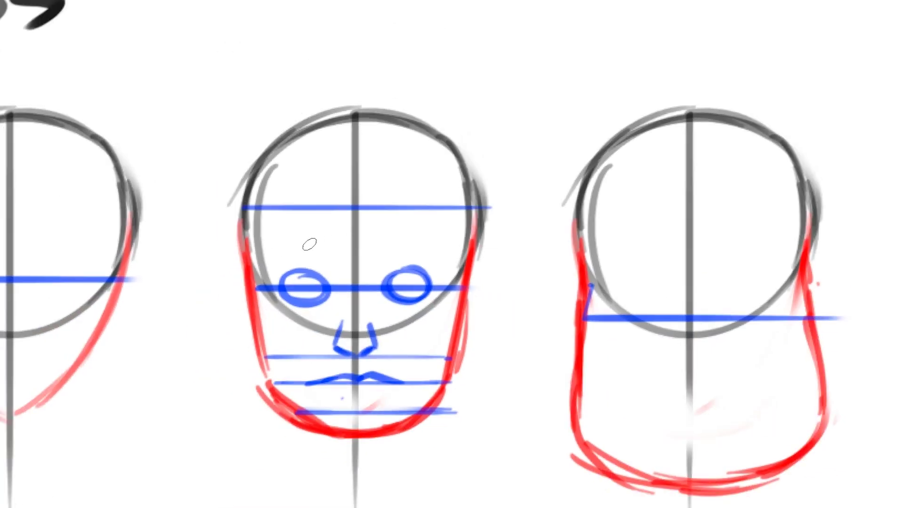
key("ctrl+z")
left_click_drag(242, 211, 515, 214)
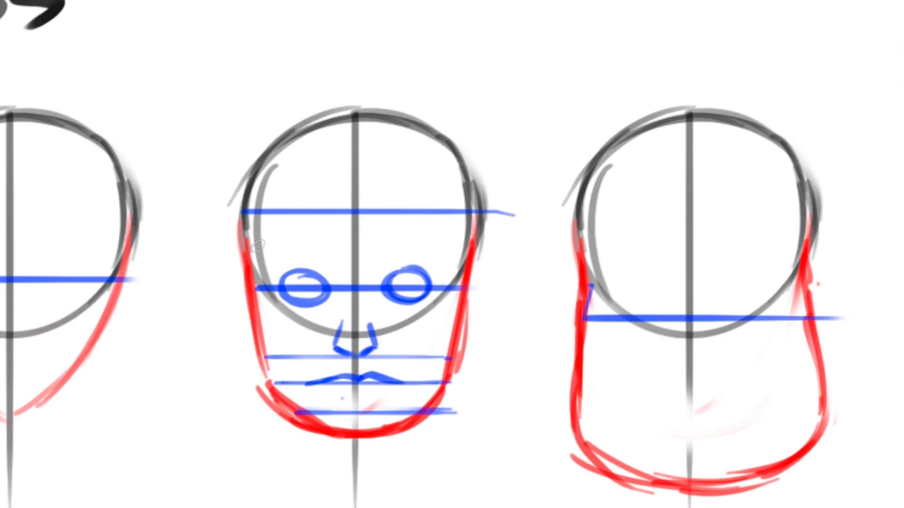
left_click_drag(257, 249, 486, 248)
key("ctrl+z")
left_click_drag(249, 248, 500, 248)
key("ctrl+z")
left_click_drag(246, 248, 515, 248)
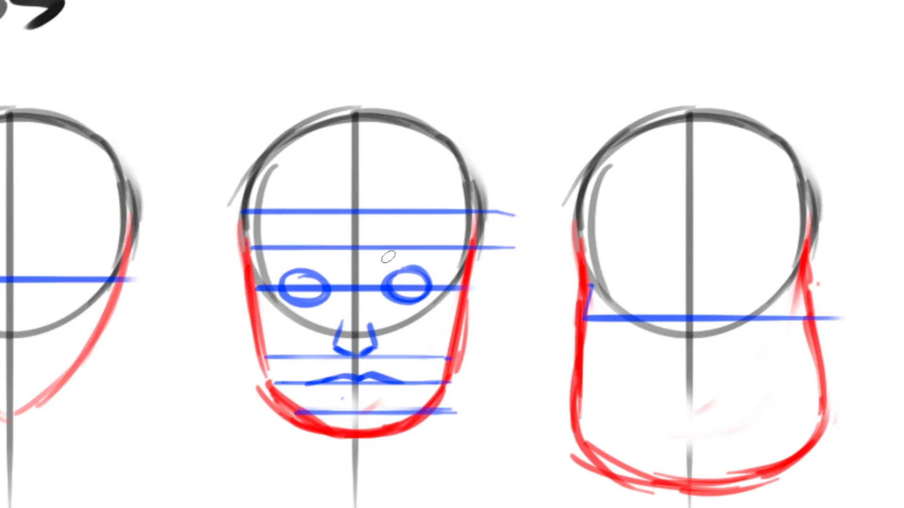
key("ctrl+z")
key("ctrl+z")
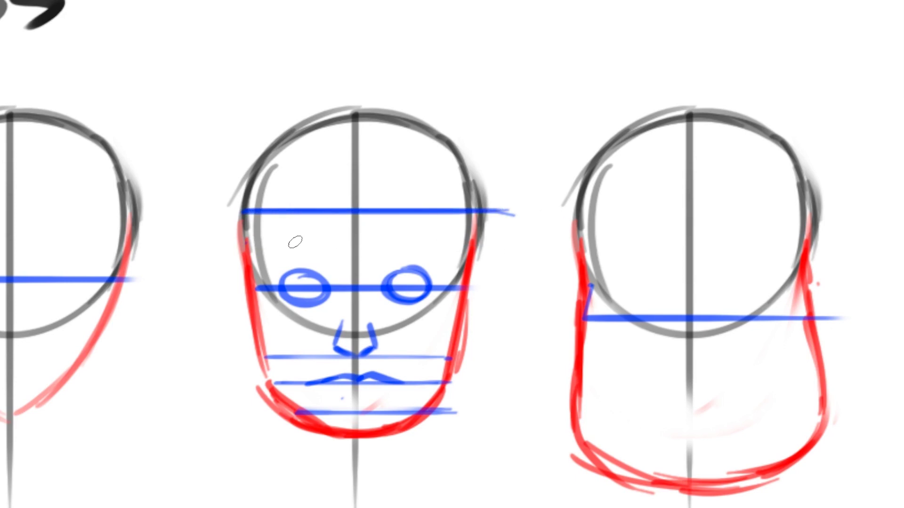
left_click(243, 249, "shift")
key("ctrl+z")
left_click_drag(245, 244, 518, 243)
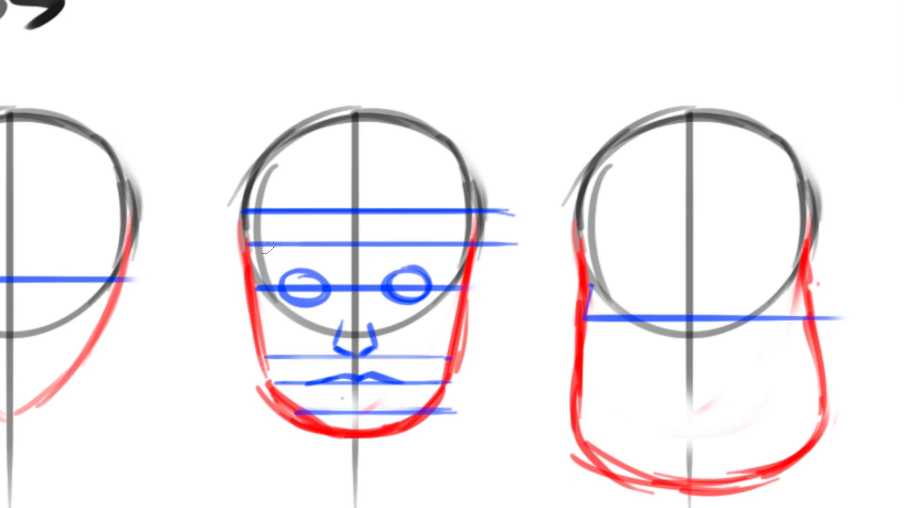
Step: Draw both eyebrows on the guideline and erase the overhanging guideline ends
left_click_drag(265, 249, 330, 244)
left_click_drag(386, 249, 445, 247)
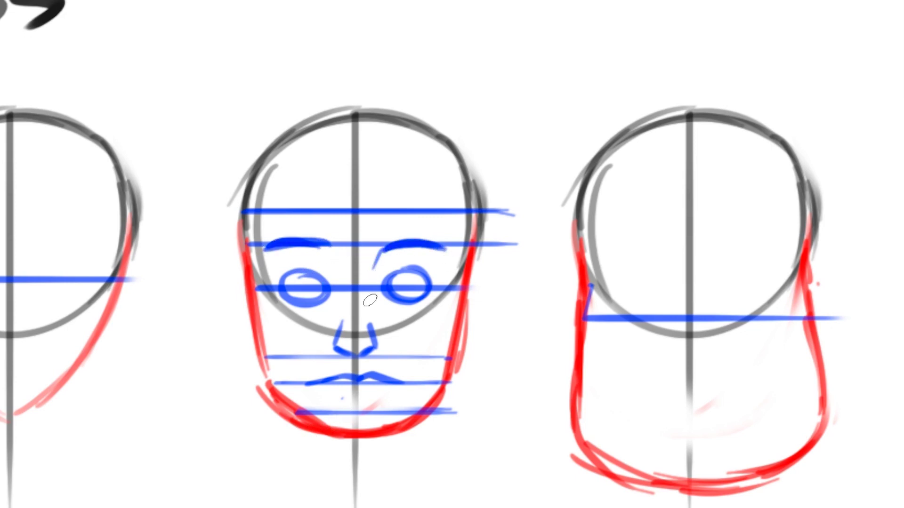
left_click_drag(384, 250, 367, 285)
key("ctrl+z")
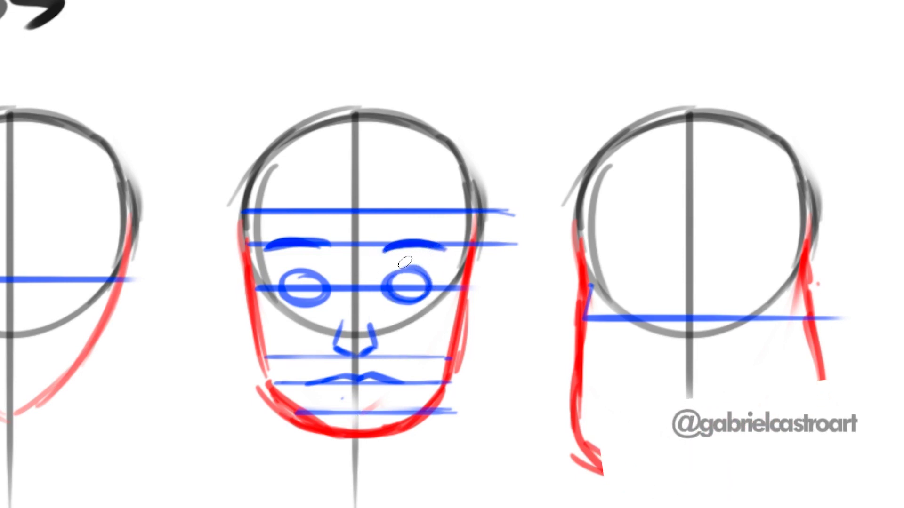
left_click_drag(506, 211, 509, 245)
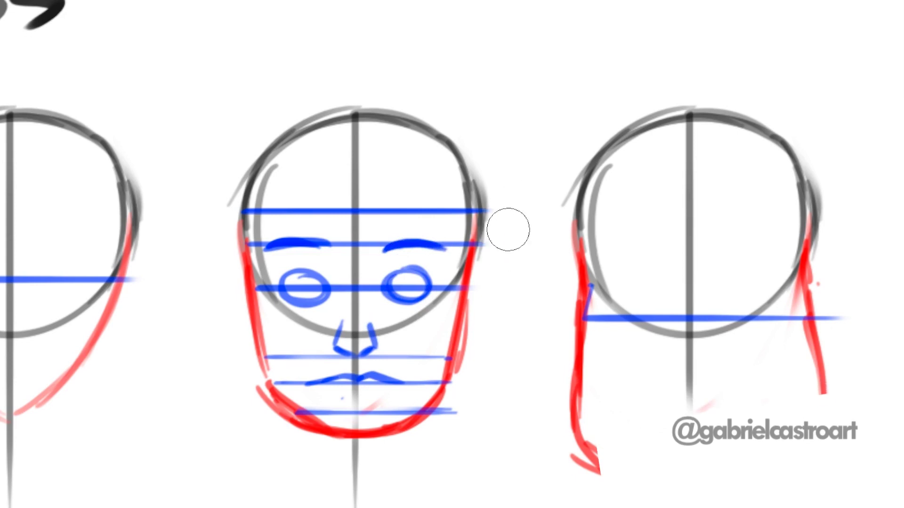
left_click_drag(352, 324, 354, 295)
left_click_drag(402, 234, 392, 268)
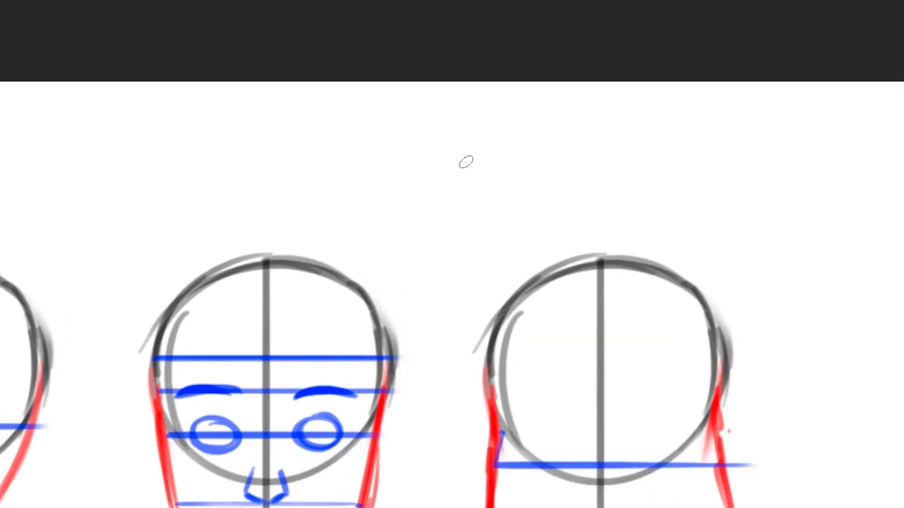
Step: Sketch a sample ear with inner folds above the heads, topped by a guide line
left_click_drag(450, 173, 447, 230)
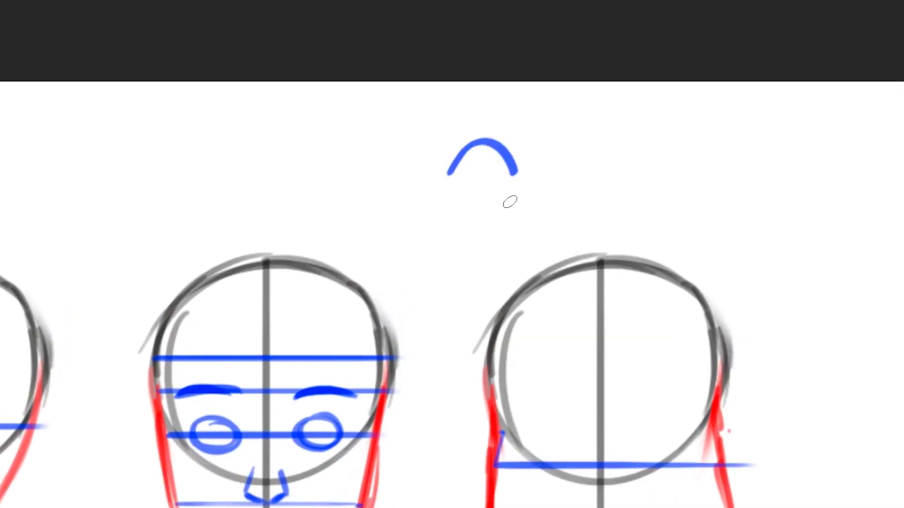
key("ctrl+z")
mouse_move(449, 183)
left_mouse_down()
mouse_move(504, 165)
mouse_move(454, 241)
left_mouse_up()
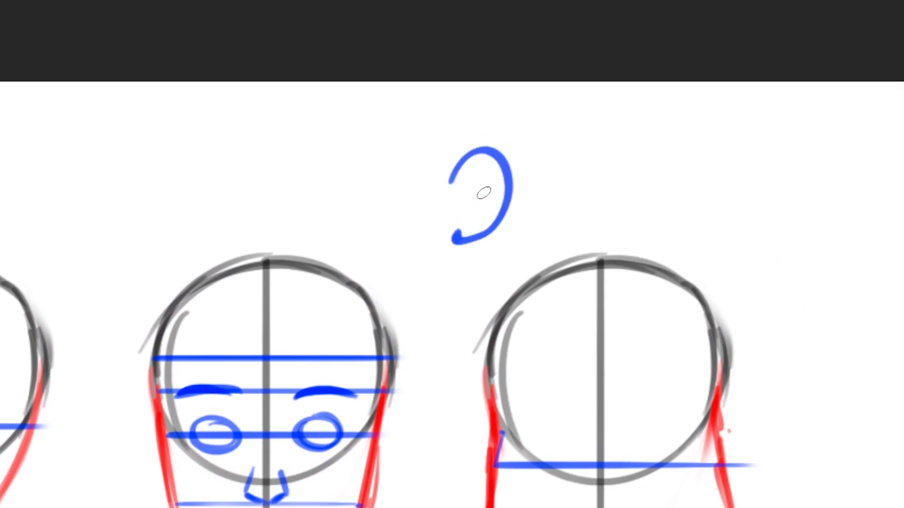
mouse_move(490, 169)
left_mouse_down()
mouse_move(453, 199)
mouse_move(461, 220)
mouse_move(485, 197)
left_mouse_up()
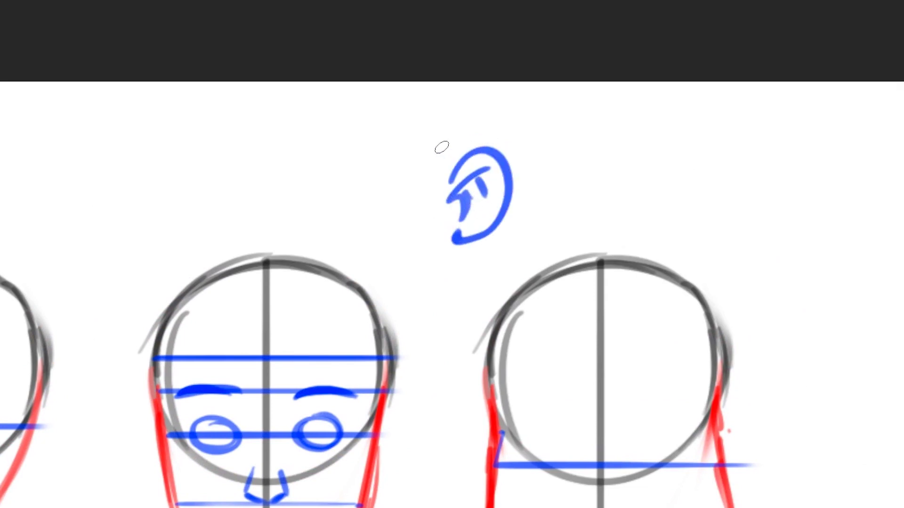
left_click_drag(442, 147, 520, 147)
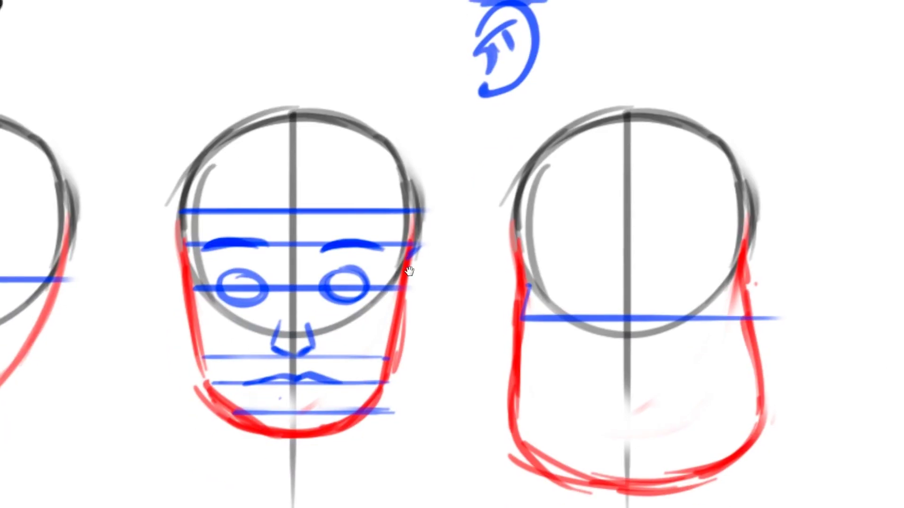
Step: Draw the middle head's right ear and extend the eyebrow guide to its top
key("ctrl")
mouse_move(407, 258)
left_mouse_down()
mouse_move(414, 314)
mouse_move(395, 332)
mouse_move(433, 304)
left_mouse_up()
left_click_drag(418, 266, 410, 308)
scroll(393, 356, "down", 2)
scroll(392, 355, "up", 5)
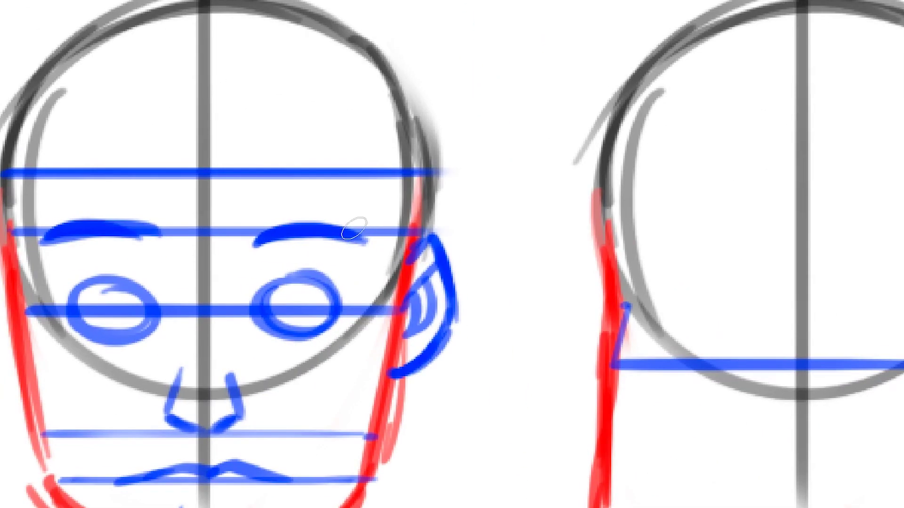
left_click_drag(292, 228, 473, 226)
key("ctrl+z")
left_click_drag(290, 229, 454, 230)
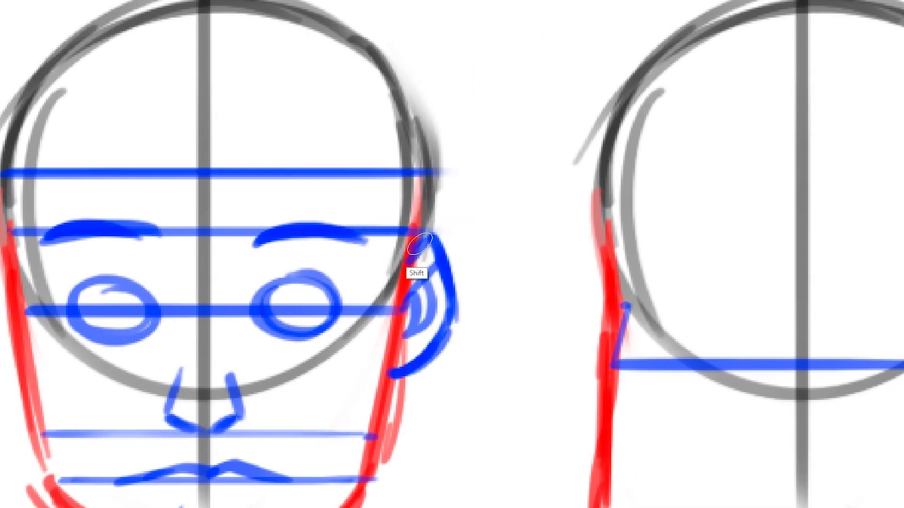
Step: Draw the middle head's left ear with a lobe and inner folds
scroll(445, 370, "down", 3)
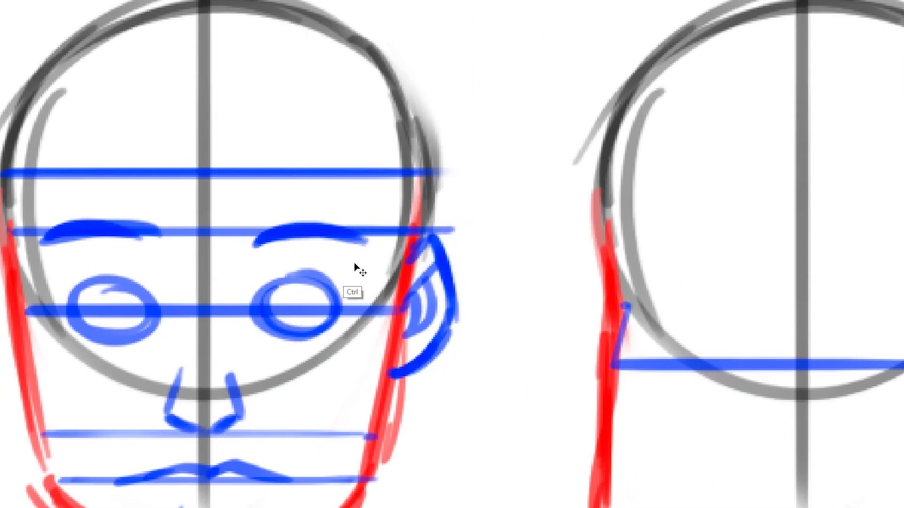
key("ctrl+z")
scroll(418, 258, "down", 2)
mouse_move(373, 303)
left_mouse_down()
mouse_move(374, 332)
mouse_move(379, 323)
left_mouse_up()
scroll(315, 270, "up", 5)
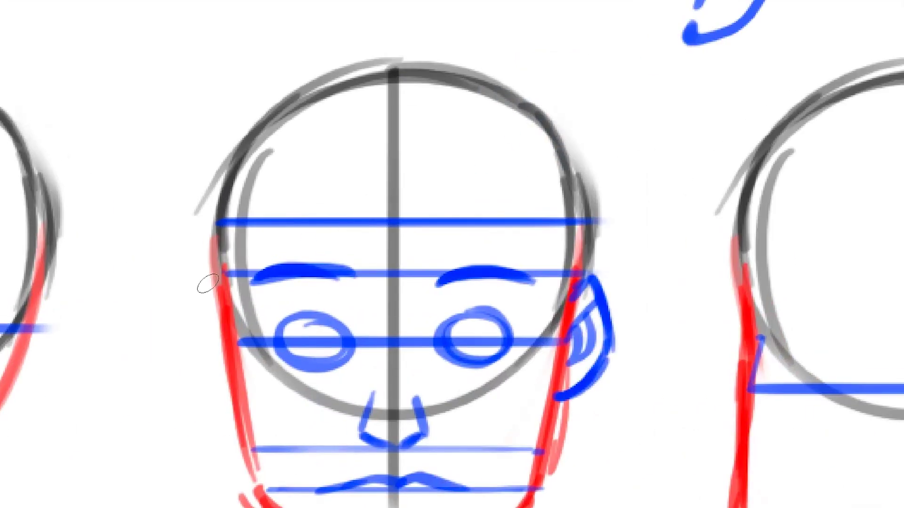
mouse_move(225, 297)
left_mouse_down()
mouse_move(207, 278)
mouse_move(178, 325)
left_mouse_up()
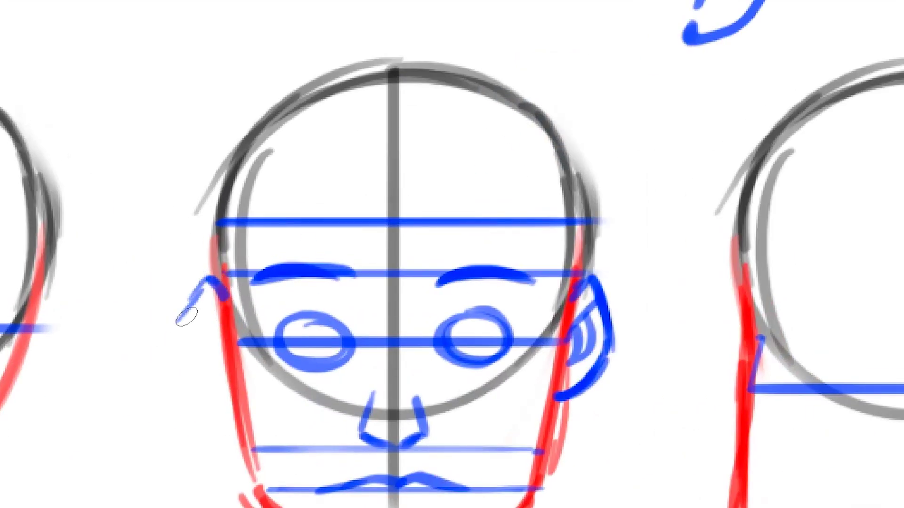
mouse_move(217, 283)
left_mouse_down()
mouse_move(181, 320)
mouse_move(175, 351)
mouse_move(219, 402)
left_mouse_up()
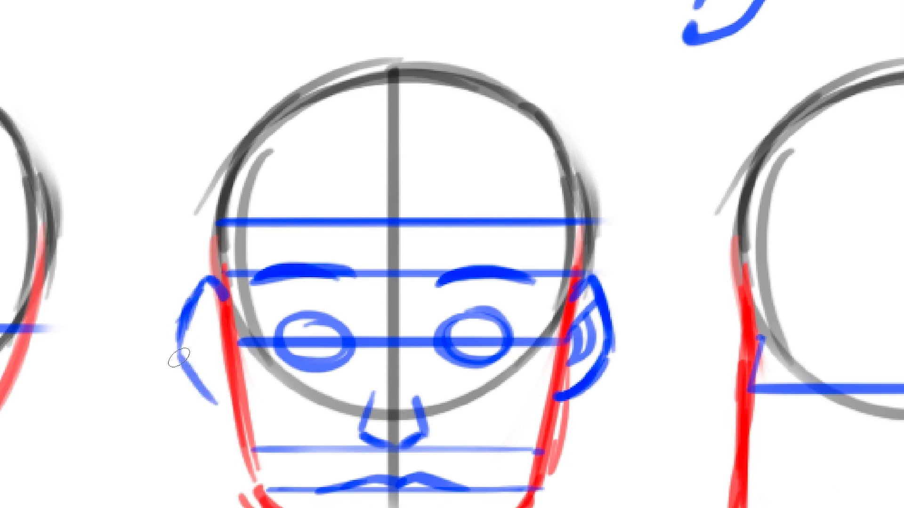
mouse_move(179, 360)
left_mouse_down()
mouse_move(230, 406)
mouse_move(198, 384)
mouse_move(225, 400)
left_mouse_up()
mouse_move(192, 300)
left_mouse_down()
mouse_move(233, 338)
mouse_move(221, 372)
left_mouse_up()
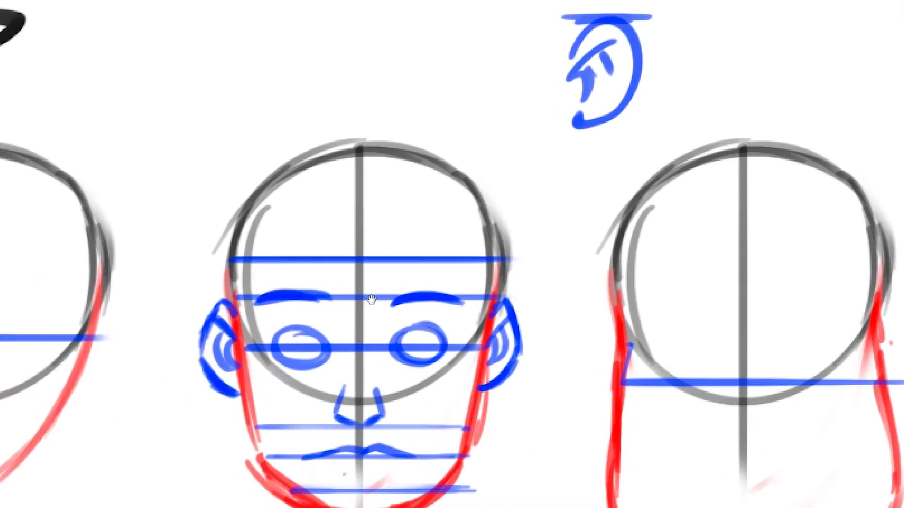
Step: Draw two neck lines under the middle jaw, then darken and lengthen the left one
left_click_drag(371, 300, 313, 365)
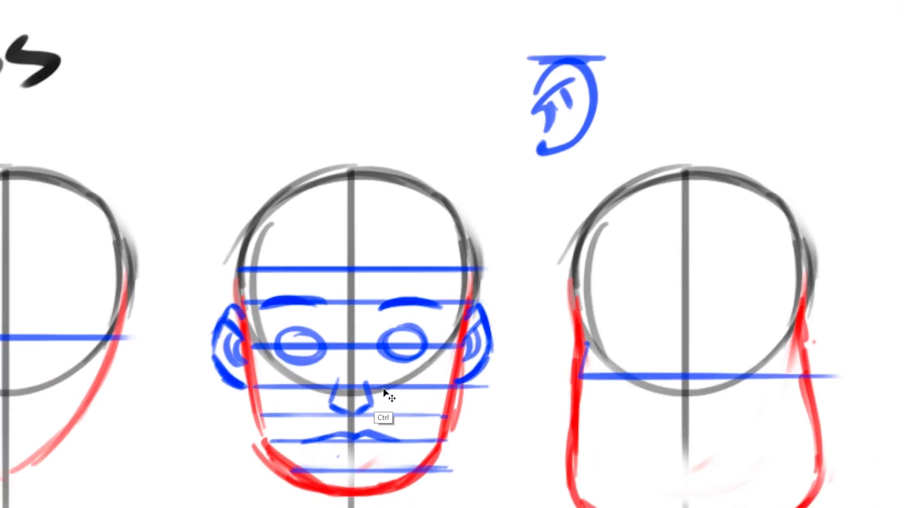
scroll(408, 427, "down", 2)
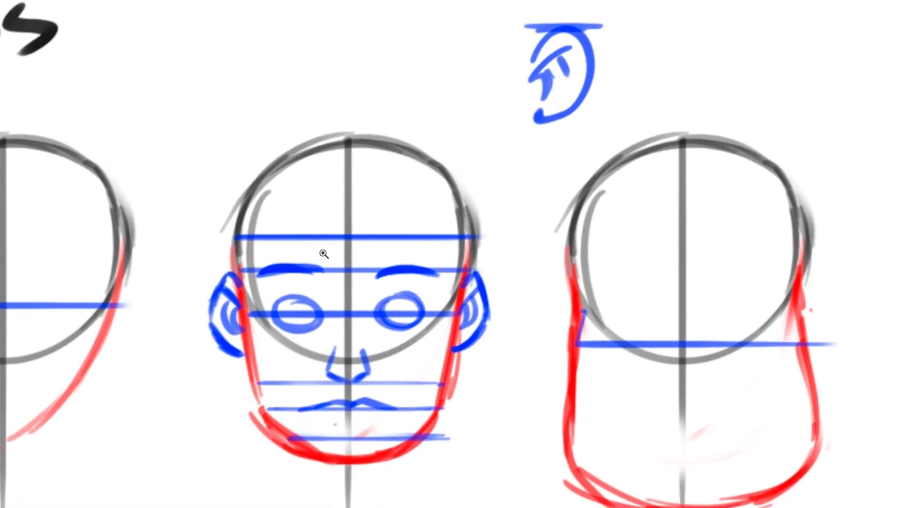
left_click_drag(324, 254, 314, 352)
left_click_drag(375, 314, 377, 352)
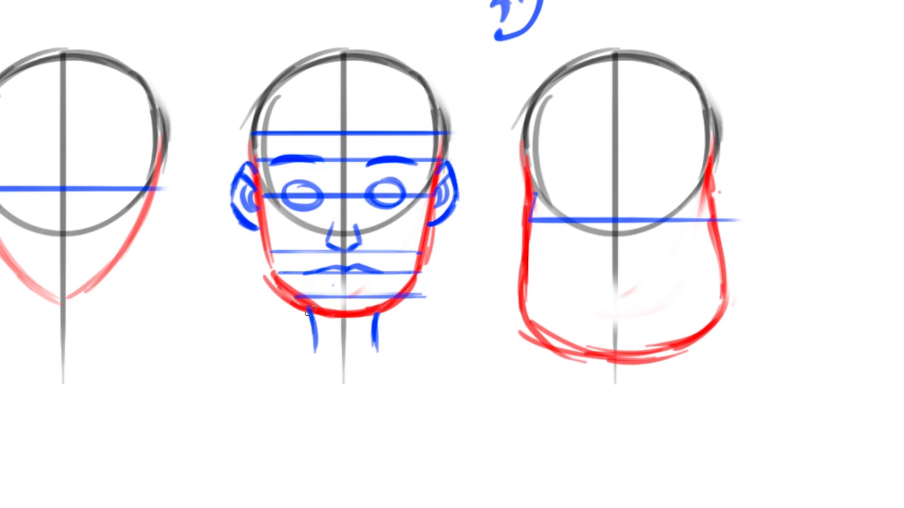
left_click_drag(302, 109, 295, 372)
left_click_drag(389, 67, 383, 289)
key("ctrl+z")
key("ctrl+z")
key("ctrl+z")
scroll(369, 254, "up", 2)
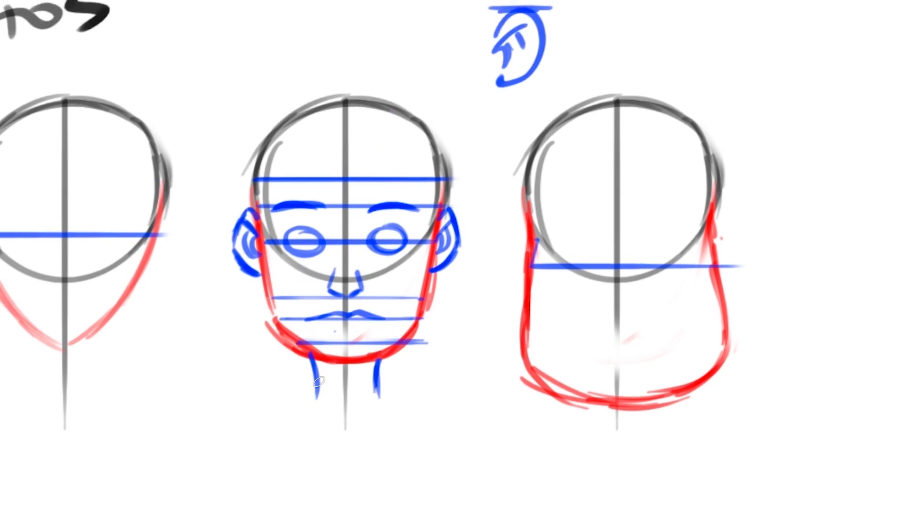
left_click_drag(310, 366, 314, 403)
Step: Give the right head ears, two closed eyes, brows and cheek circles
left_click_drag(526, 240, 535, 292)
left_click_drag(705, 236, 733, 273)
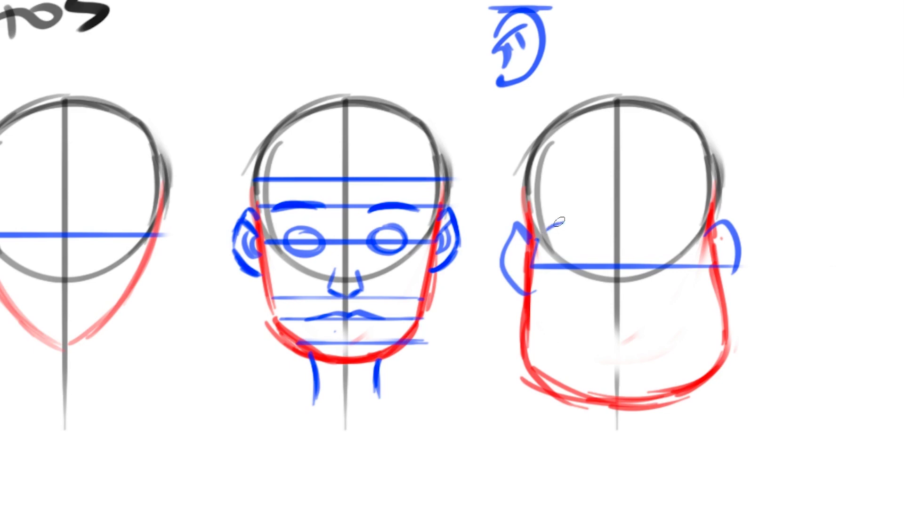
left_click_drag(546, 228, 596, 221)
left_click_drag(653, 221, 704, 214)
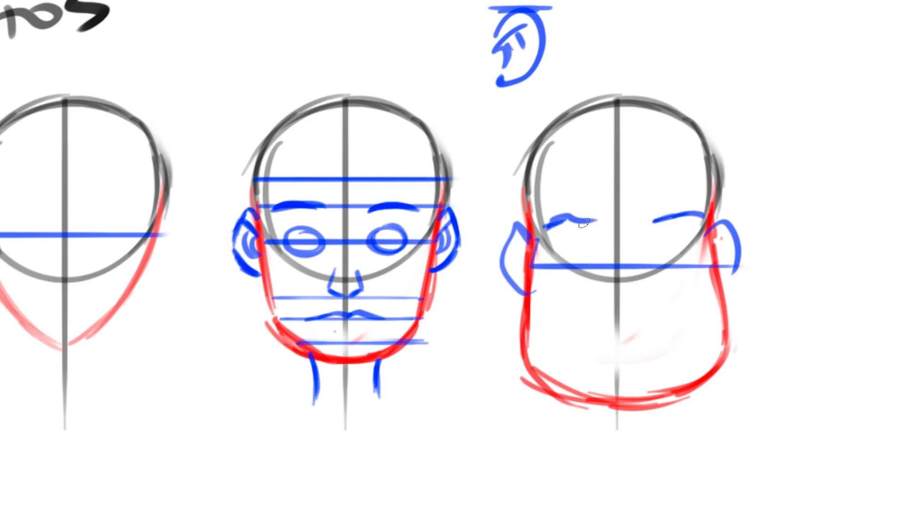
mouse_move(580, 219)
left_mouse_down()
mouse_move(599, 220)
mouse_move(601, 257)
left_mouse_up()
left_click_drag(668, 247, 665, 253)
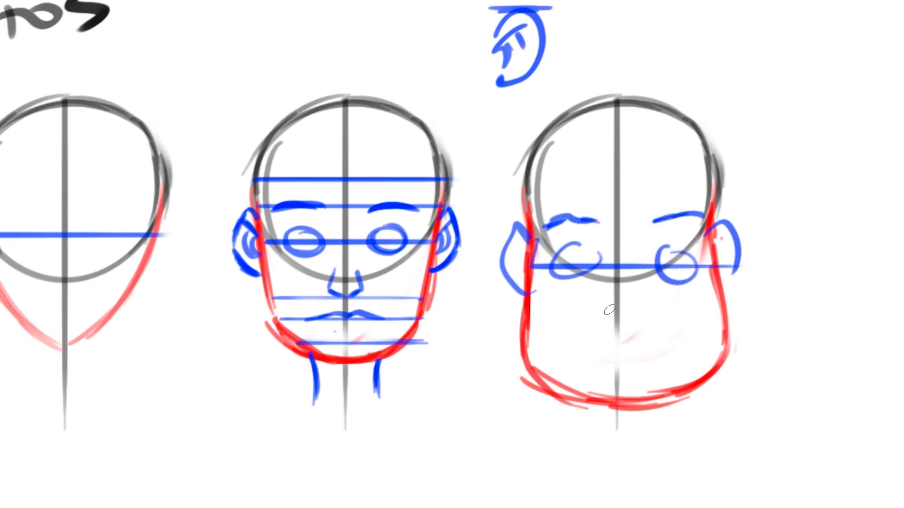
Step: Sketch the right head's nose, mouth, jaw sides and shoulders
left_click_drag(610, 291, 614, 331)
left_click_drag(630, 330, 646, 314)
left_click_drag(568, 361, 658, 345)
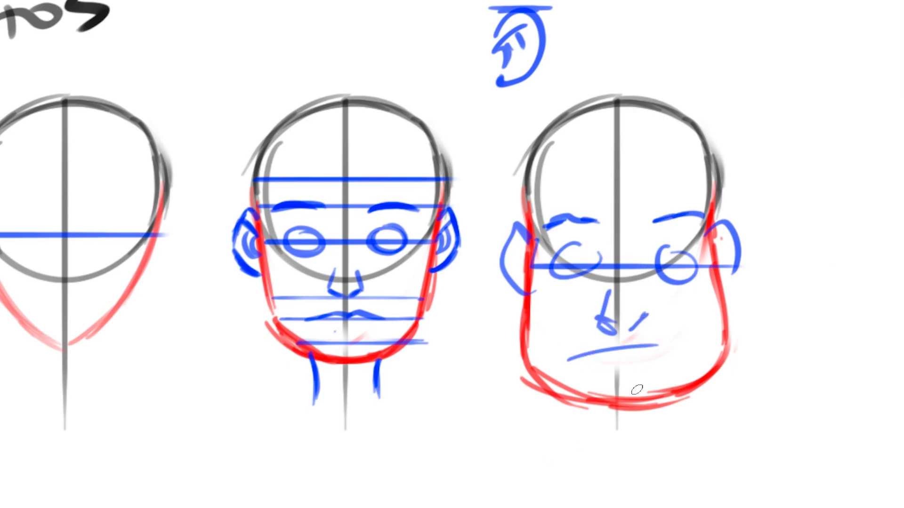
mouse_move(528, 309)
left_mouse_down()
mouse_move(511, 443)
mouse_move(521, 409)
left_mouse_up()
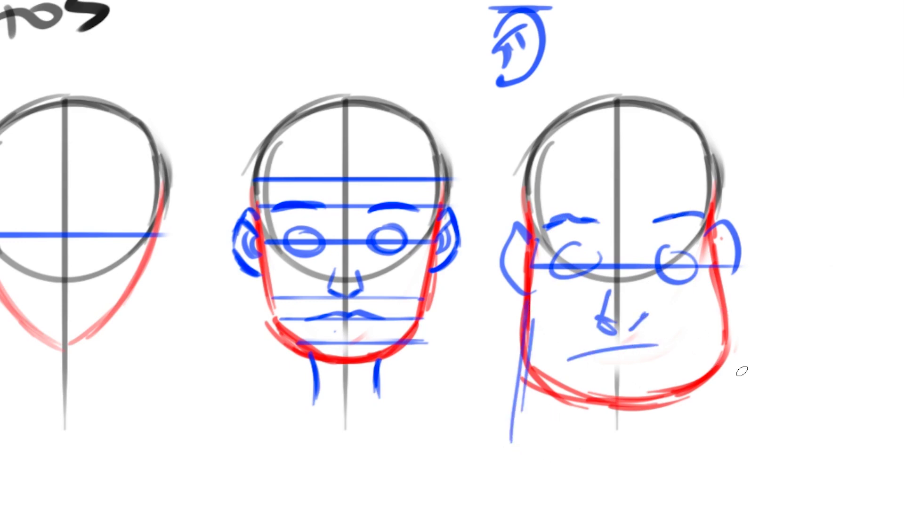
left_click_drag(725, 308, 751, 418)
left_click_drag(520, 360, 438, 419)
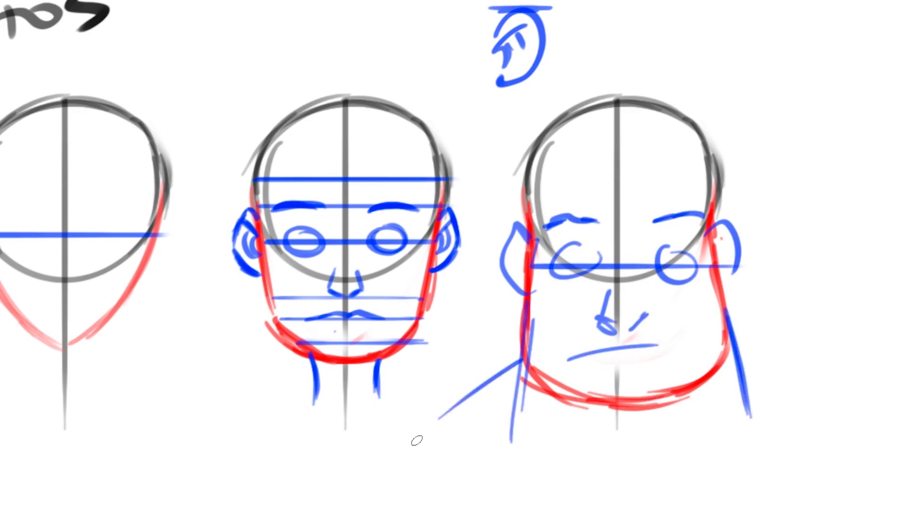
left_click_drag(748, 334, 828, 368)
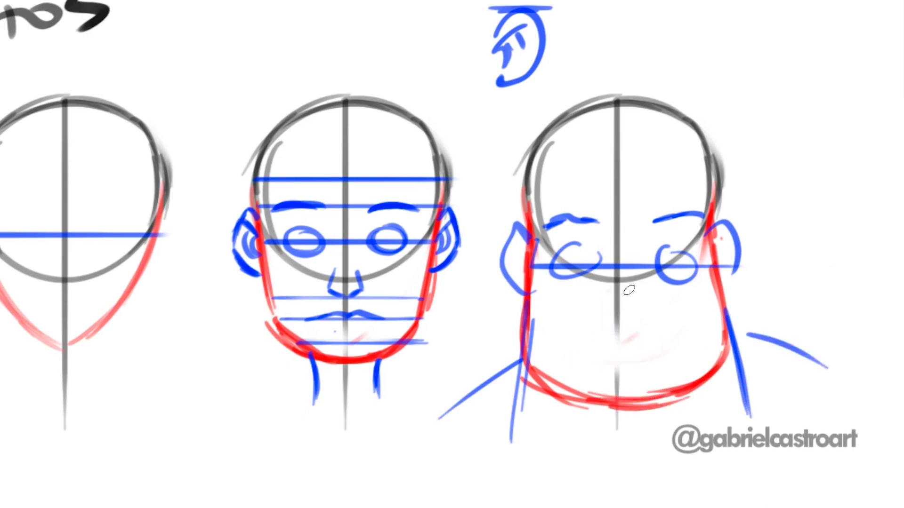
left_click_drag(621, 278, 621, 325)
mouse_move(631, 321)
left_mouse_down()
mouse_move(644, 309)
mouse_move(623, 270)
left_mouse_up()
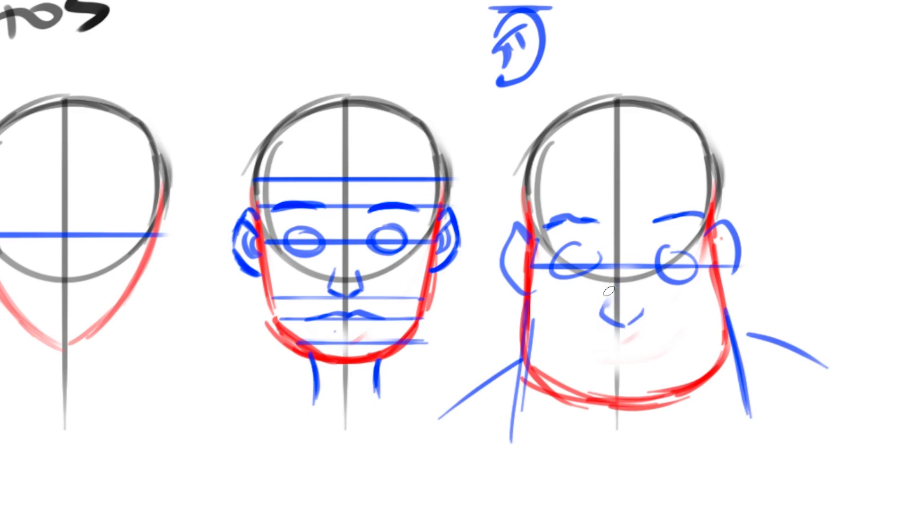
mouse_move(586, 349)
left_mouse_down()
mouse_move(636, 341)
mouse_move(661, 351)
left_mouse_up()
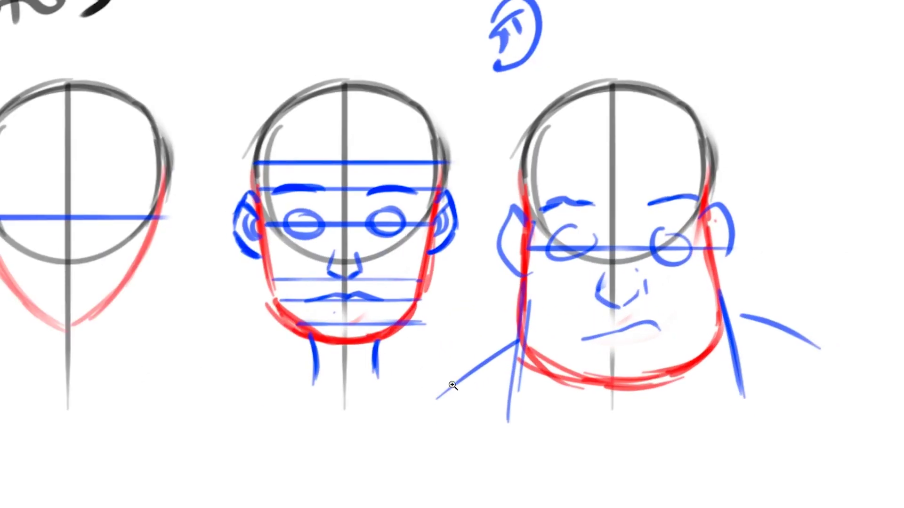
Step: Trim the right head's shoulder ends and add shoulder lines to the middle neck
left_click_drag(442, 396, 430, 414)
left_click_drag(822, 349, 794, 334)
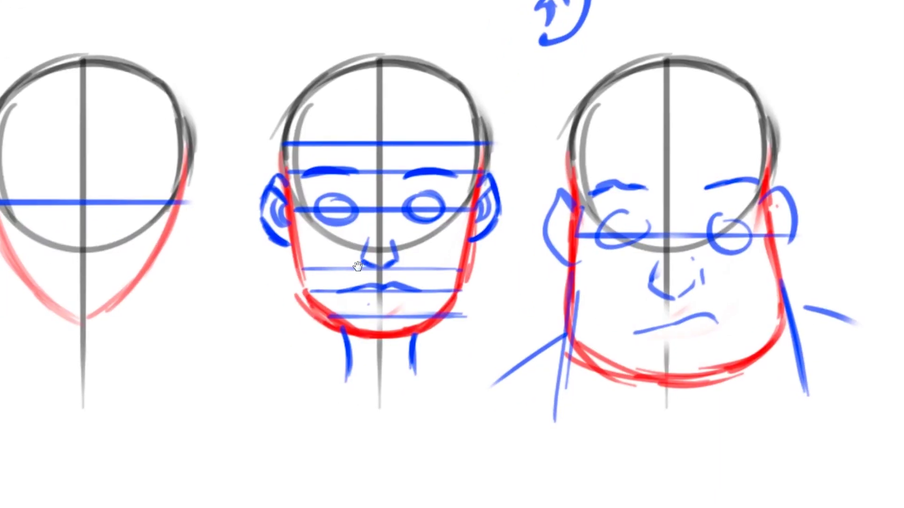
left_click_drag(357, 306, 335, 321)
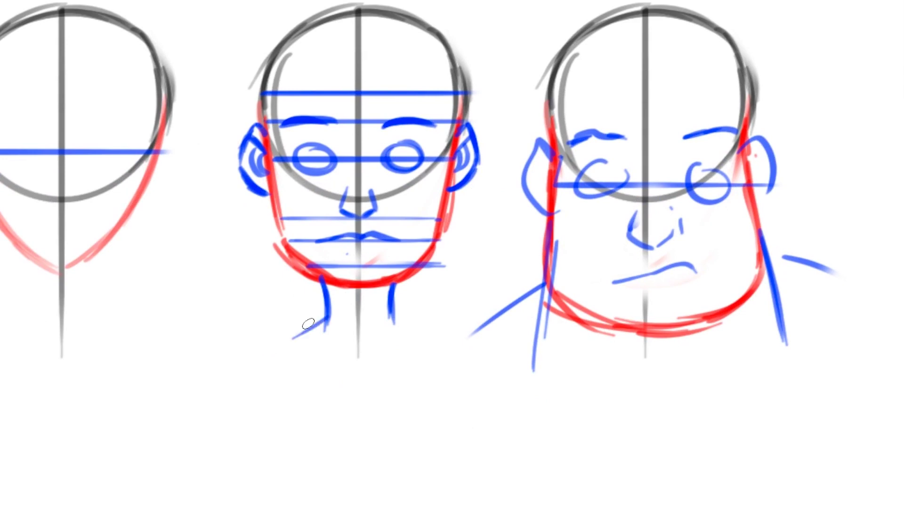
left_click_drag(398, 304, 422, 313)
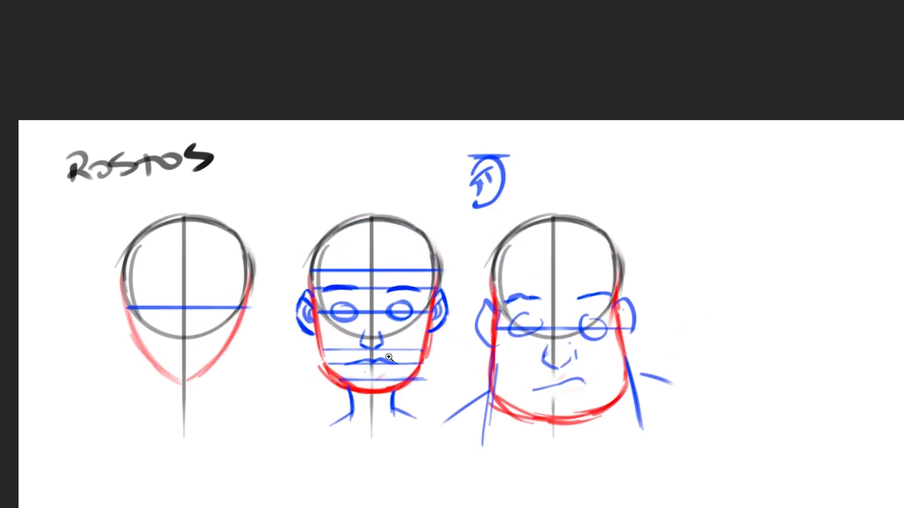
Step: Zoom in on the faded sketch, closing in on the middle head's eyes
left_click(387, 256)
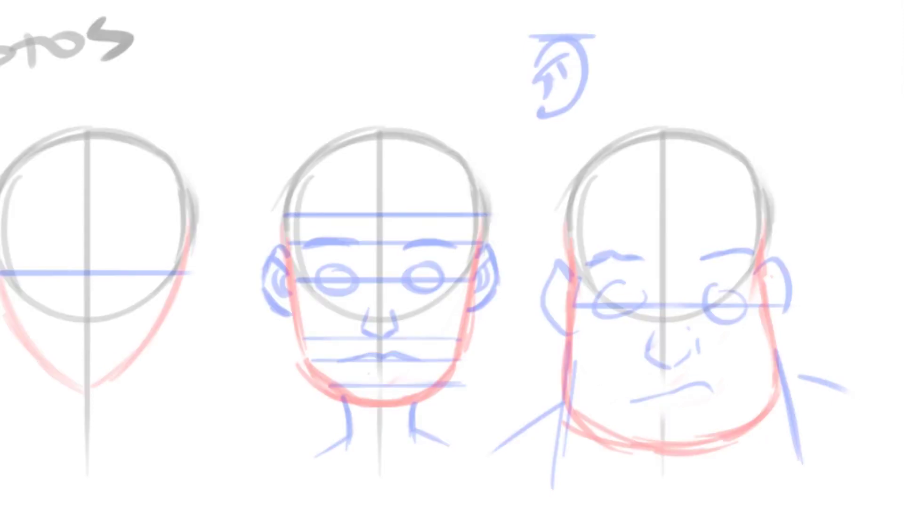
left_click(419, 320)
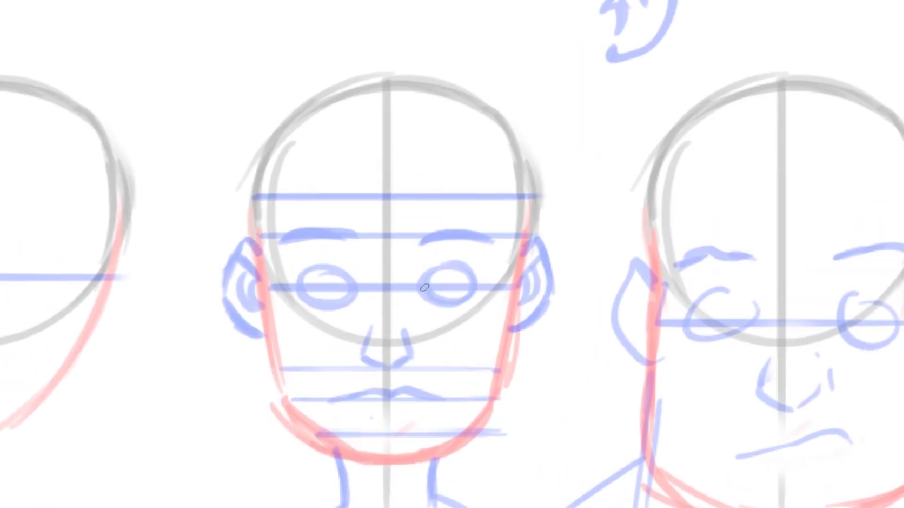
left_click(430, 267)
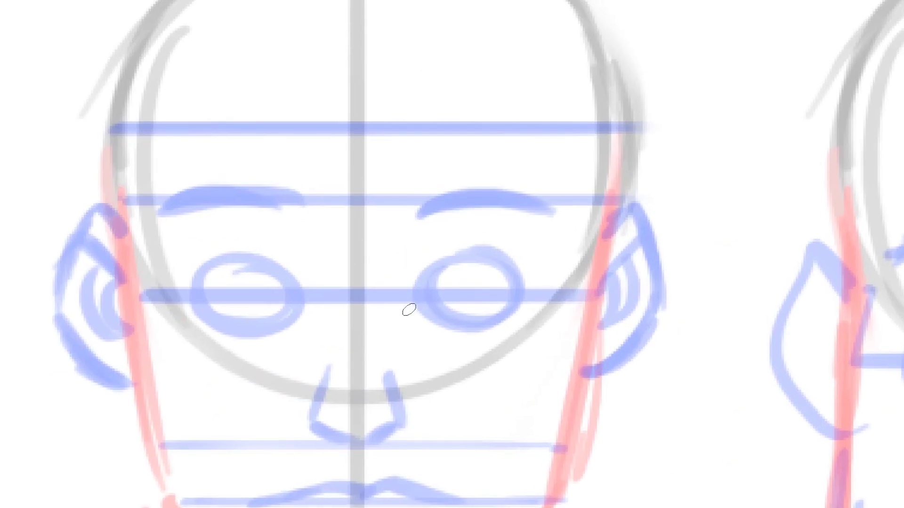
Step: Ink the middle head's right eye in black: lids, iris, pupil and highlight
mouse_move(409, 310)
left_mouse_down()
mouse_move(448, 265)
mouse_move(525, 303)
left_mouse_up()
left_click_drag(423, 316, 527, 307)
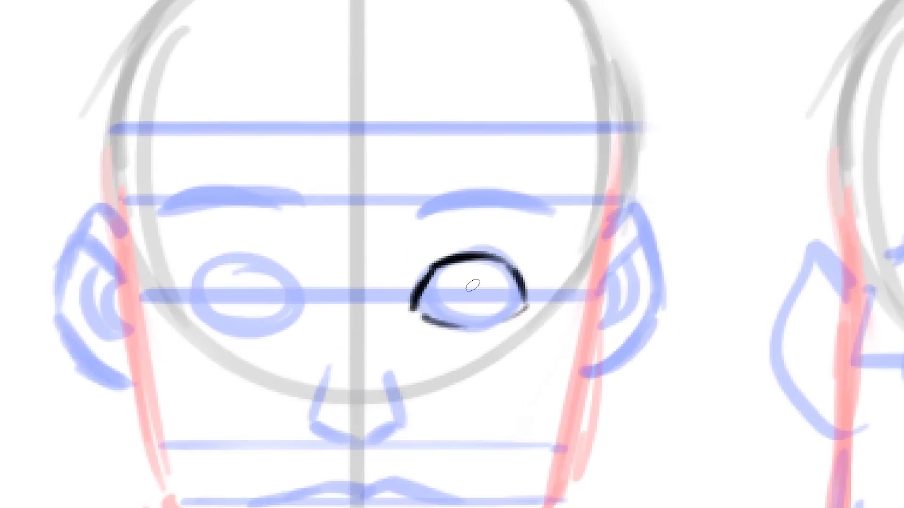
mouse_move(424, 296)
left_mouse_down()
mouse_move(476, 257)
mouse_move(509, 273)
left_mouse_up()
left_click_drag(452, 274, 492, 306)
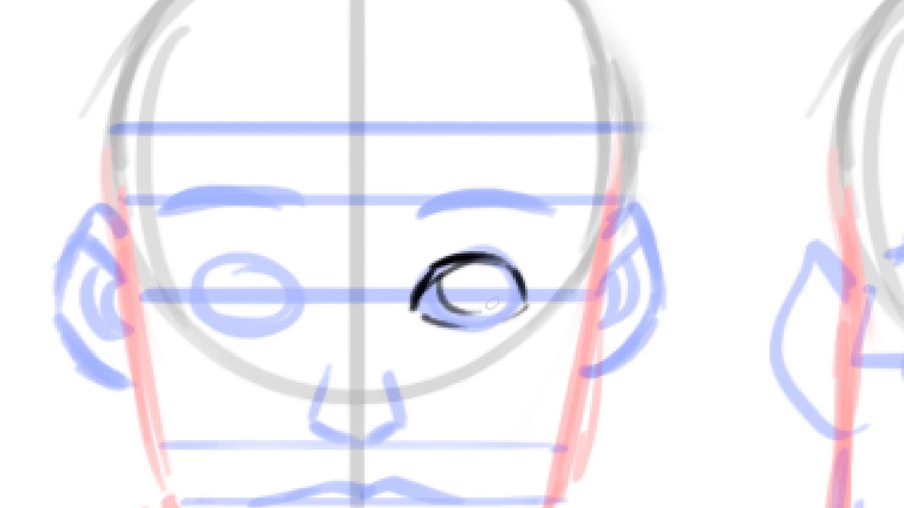
mouse_move(440, 287)
left_mouse_down()
mouse_move(491, 258)
mouse_move(489, 309)
left_mouse_up()
left_click_drag(440, 269, 463, 313)
mouse_move(471, 283)
left_mouse_down()
mouse_move(492, 269)
mouse_move(467, 269)
mouse_move(454, 283)
mouse_move(438, 275)
mouse_move(482, 269)
left_mouse_up()
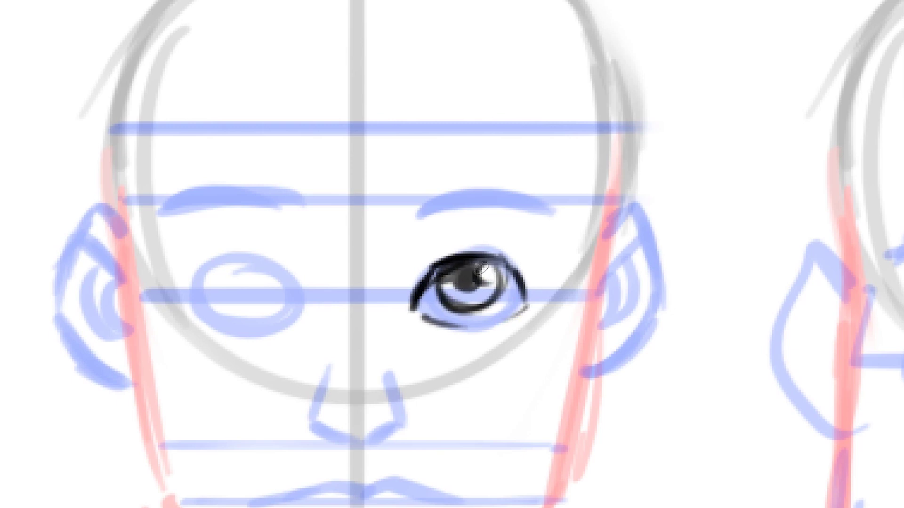
Step: Ink both eyebrows and the left eye's lids and iris in black
mouse_move(407, 216)
left_mouse_down()
mouse_move(438, 195)
mouse_move(523, 195)
left_mouse_up()
mouse_move(431, 194)
left_mouse_down()
mouse_move(528, 198)
mouse_move(544, 210)
left_mouse_up()
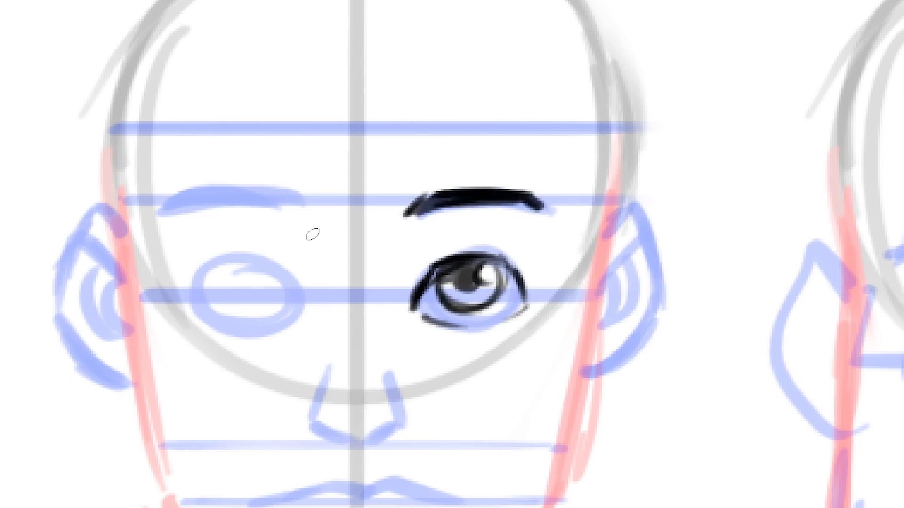
mouse_move(280, 193)
left_mouse_down()
mouse_move(303, 210)
mouse_move(195, 198)
left_mouse_up()
mouse_move(253, 201)
left_mouse_down()
mouse_move(178, 214)
mouse_move(283, 191)
left_mouse_up()
left_click_drag(309, 315, 237, 262)
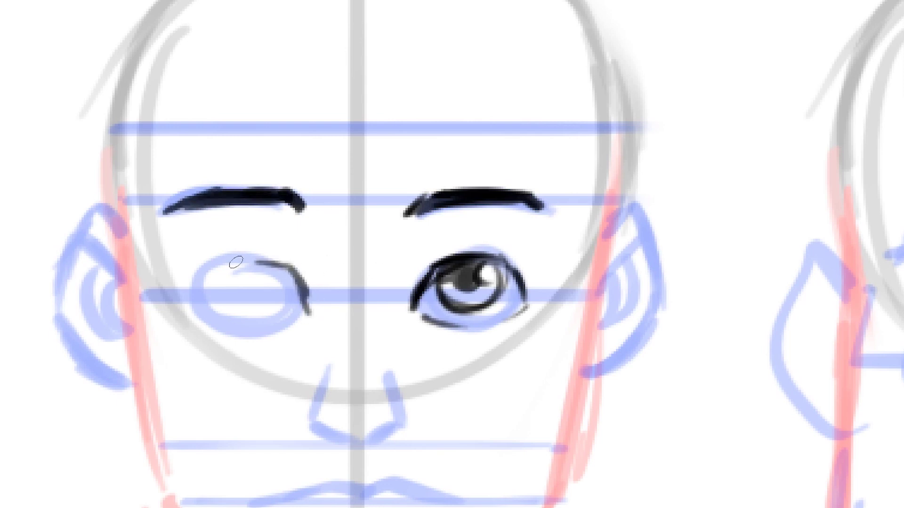
mouse_move(292, 266)
left_mouse_down()
mouse_move(208, 264)
mouse_move(189, 289)
mouse_move(228, 266)
mouse_move(190, 296)
mouse_move(283, 325)
mouse_move(306, 310)
left_mouse_up()
mouse_move(231, 278)
left_mouse_down()
mouse_move(254, 309)
mouse_move(264, 264)
mouse_move(242, 276)
mouse_move(255, 289)
mouse_move(224, 272)
mouse_move(254, 271)
mouse_move(286, 250)
left_mouse_up()
Step: Ink the middle head's nose sides and bridge marks, plus the mouth along the lip line
scroll(286, 249, "down", 5)
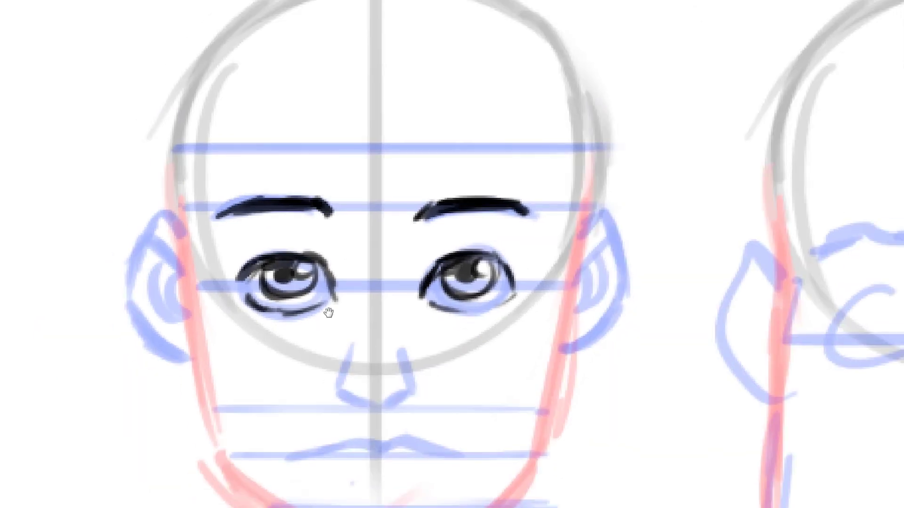
scroll(329, 316, "up", 4)
mouse_move(333, 294)
left_mouse_down()
mouse_move(339, 348)
mouse_move(386, 360)
mouse_move(402, 346)
mouse_move(391, 306)
mouse_move(374, 297)
left_mouse_up()
left_click_drag(351, 311, 373, 309)
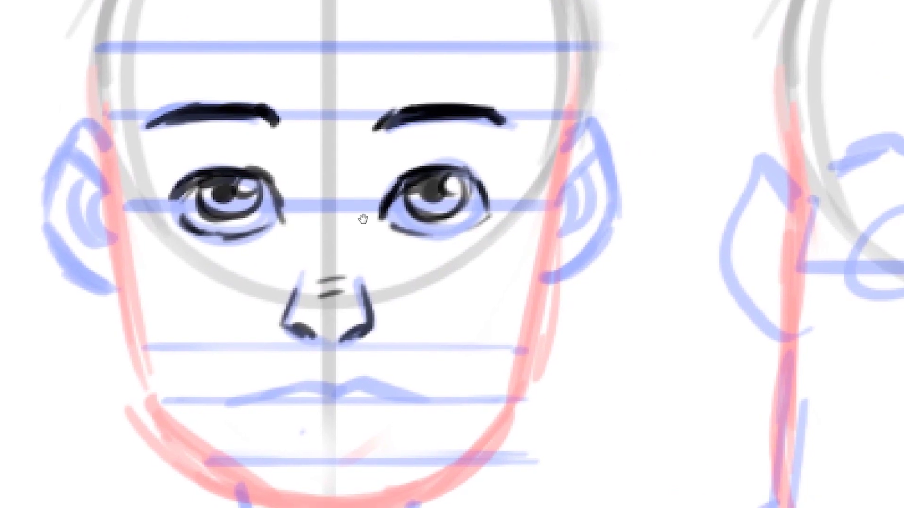
mouse_move(382, 129)
left_mouse_down()
mouse_move(354, 207)
mouse_move(347, 264)
left_mouse_up()
left_click_drag(348, 188, 358, 278)
scroll(283, 264, "down", 3)
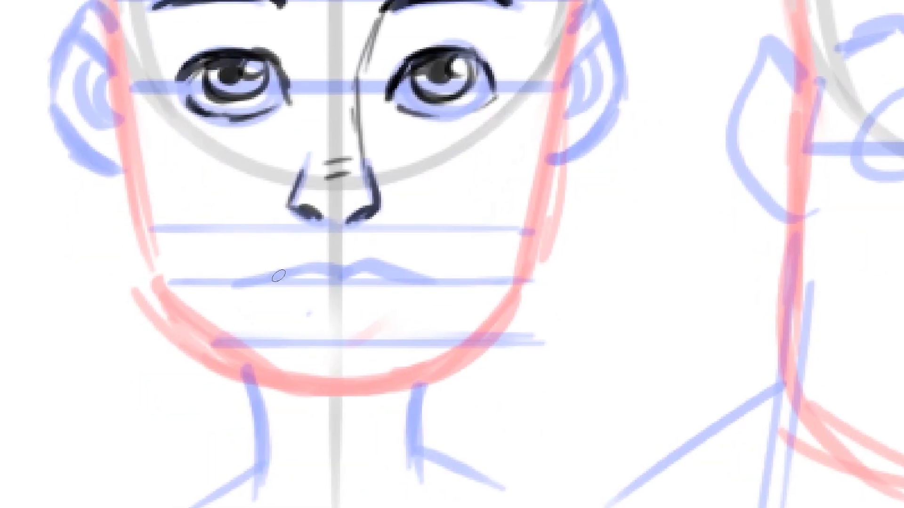
mouse_move(257, 277)
left_mouse_down()
mouse_move(373, 262)
mouse_move(415, 267)
mouse_move(421, 278)
left_mouse_up()
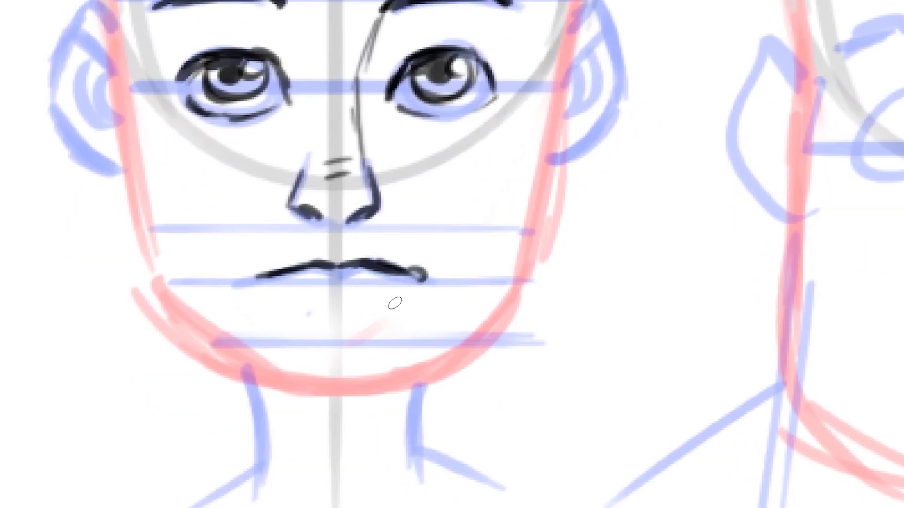
Step: Ink the middle head's left jawline to the chin and outline both ears with inner lines
scroll(394, 302, "down", 3)
mouse_move(203, 182)
left_mouse_down()
mouse_move(230, 357)
mouse_move(288, 412)
mouse_move(350, 429)
mouse_move(399, 415)
mouse_move(472, 363)
mouse_move(498, 211)
mouse_move(494, 244)
left_mouse_up()
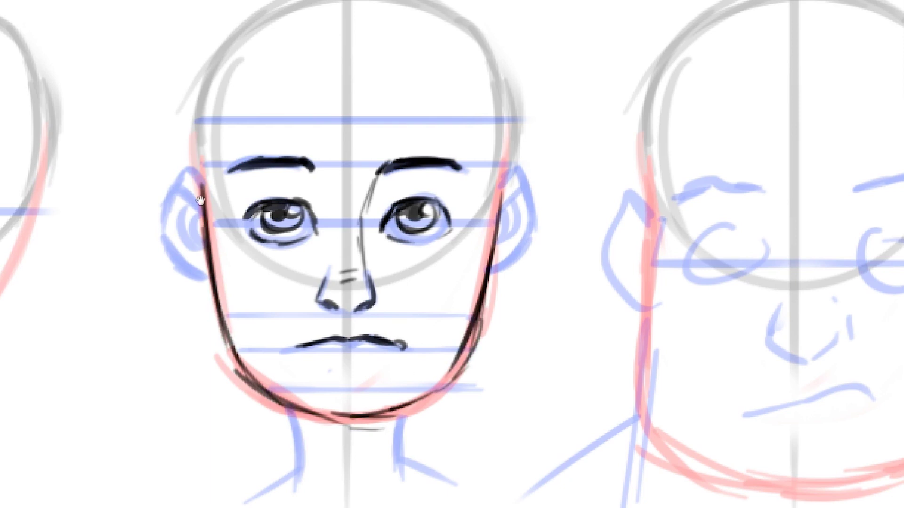
scroll(199, 239, "up", 3)
mouse_move(193, 254)
left_mouse_down()
mouse_move(175, 240)
mouse_move(157, 304)
mouse_move(165, 325)
mouse_move(201, 346)
left_mouse_up()
mouse_move(166, 255)
left_mouse_down()
mouse_move(191, 276)
mouse_move(193, 310)
left_mouse_up()
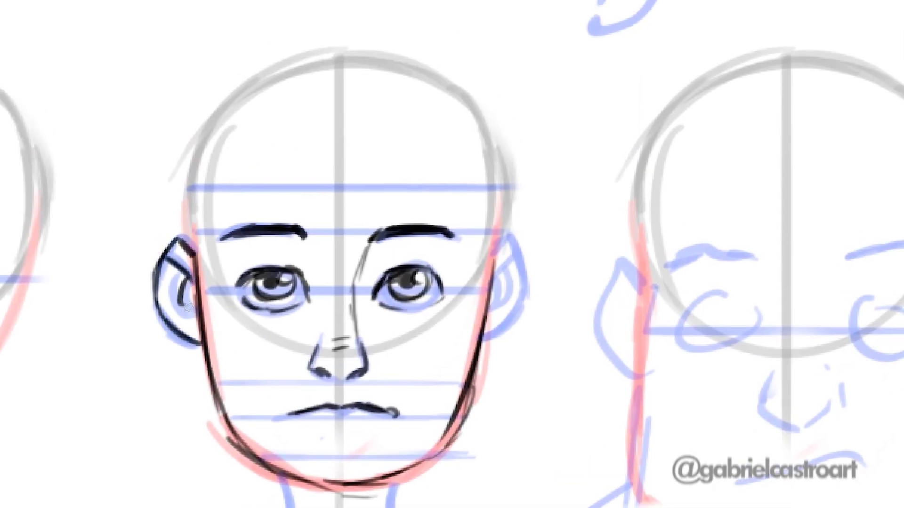
mouse_move(484, 286)
left_mouse_down()
mouse_move(446, 251)
mouse_move(465, 151)
left_mouse_up()
mouse_move(474, 201)
left_mouse_down()
mouse_move(490, 261)
mouse_move(448, 294)
left_mouse_up()
mouse_move(478, 225)
left_mouse_down()
mouse_move(458, 246)
mouse_move(471, 271)
left_mouse_up()
left_click_drag(459, 219, 468, 263)
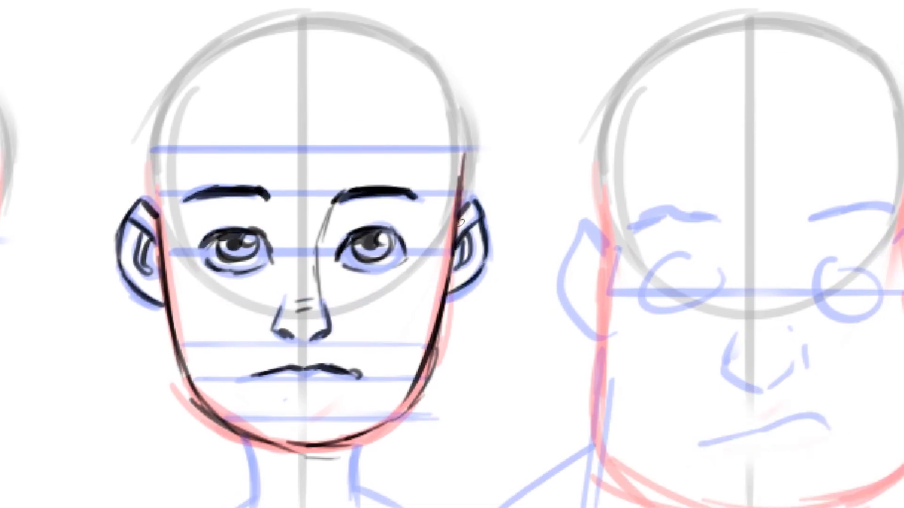
left_click_drag(186, 241, 198, 286)
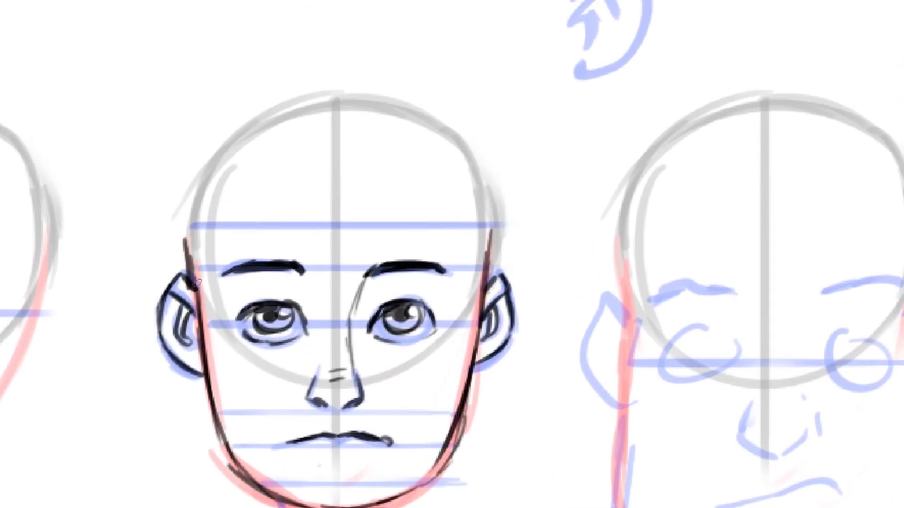
Step: Ink both sides and a centre line of the middle head's neck
scroll(342, 428, "down", 3)
left_click_drag(320, 450, 322, 482)
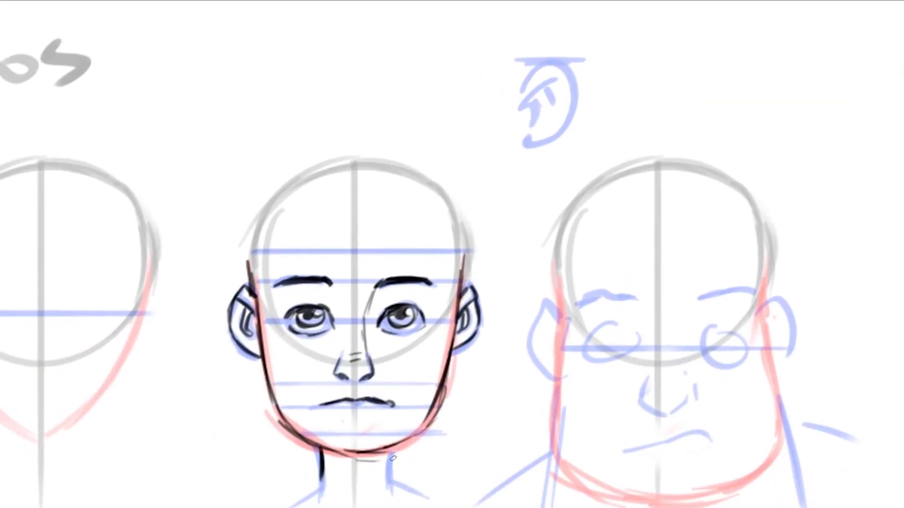
mouse_move(397, 444)
left_mouse_down()
mouse_move(398, 480)
mouse_move(426, 493)
left_mouse_up()
mouse_move(288, 505)
left_mouse_down()
mouse_move(292, 452)
mouse_move(346, 500)
left_mouse_up()
mouse_move(341, 282)
left_mouse_down()
mouse_move(332, 352)
mouse_move(341, 302)
left_mouse_up()
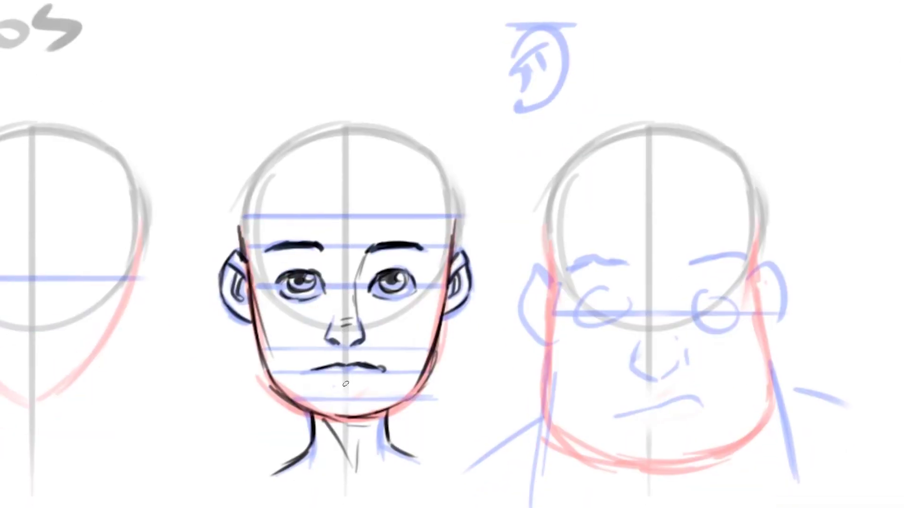
left_click_drag(249, 211, 241, 306)
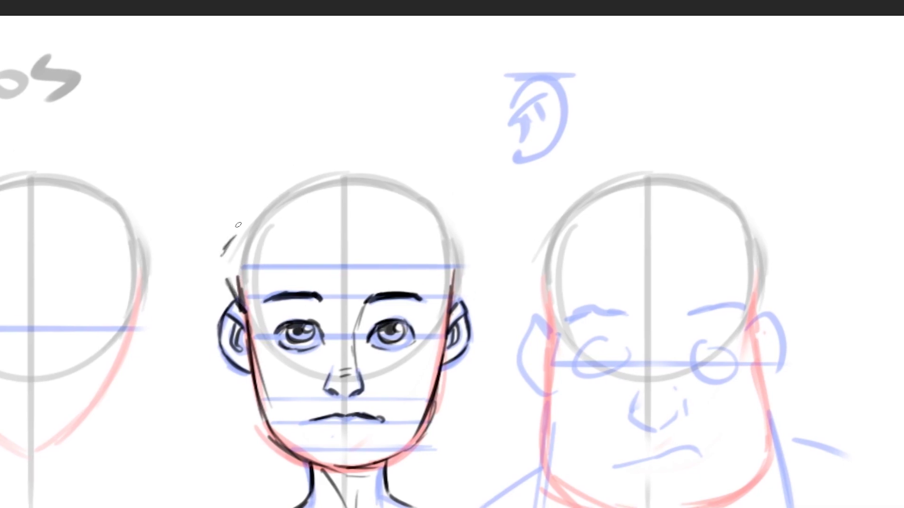
Step: Draw a spiky hairline, side tufts, forehead fringe strands and a thick temple strand on the middle head
mouse_move(235, 224)
left_mouse_down()
mouse_move(257, 158)
mouse_move(377, 153)
mouse_move(406, 184)
mouse_move(489, 228)
mouse_move(459, 295)
left_mouse_up()
mouse_move(237, 261)
left_mouse_down()
mouse_move(280, 285)
mouse_move(339, 285)
left_mouse_up()
mouse_move(285, 224)
left_mouse_down()
mouse_move(339, 282)
mouse_move(397, 274)
left_mouse_up()
mouse_move(368, 220)
left_mouse_down()
mouse_move(396, 276)
mouse_move(449, 278)
left_mouse_up()
left_click_drag(428, 253, 440, 262)
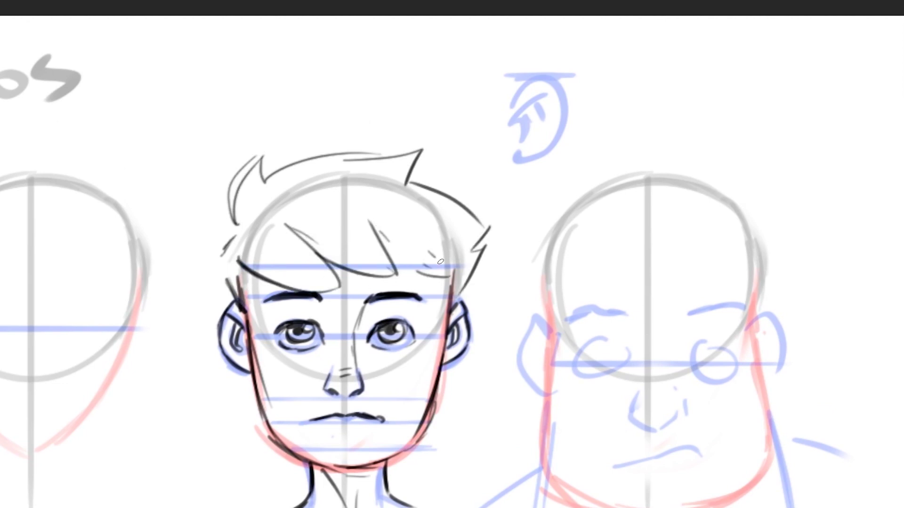
left_click_drag(417, 231, 454, 289)
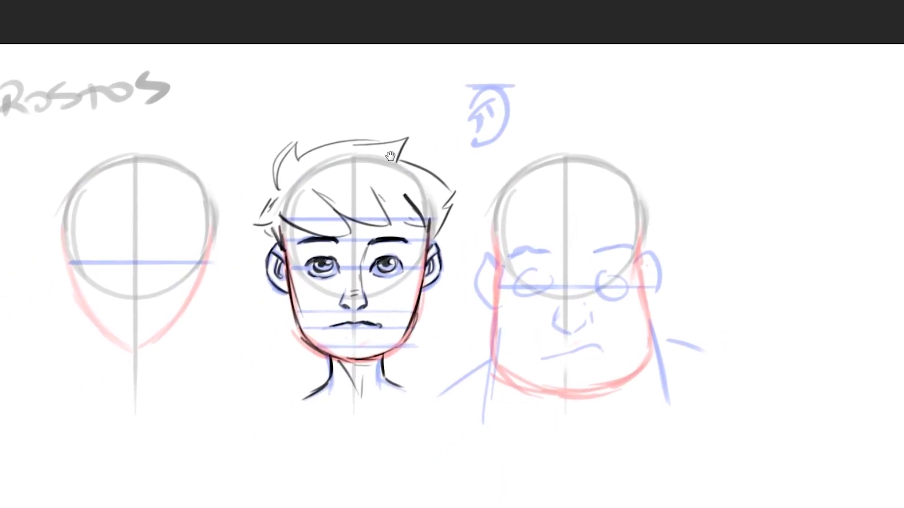
Step: Sketch two eye ovals on the left head's eye line, undoing and redrawing them
left_click(195, 262)
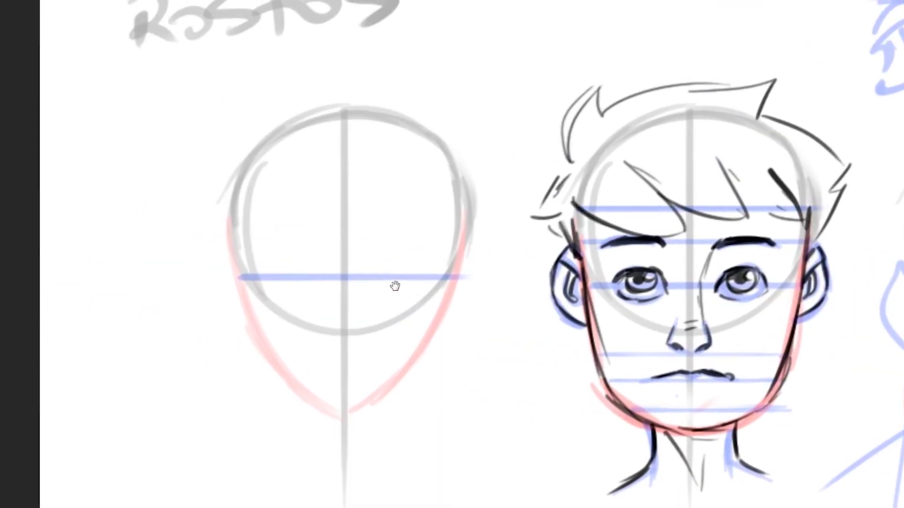
mouse_move(238, 264)
left_mouse_down()
mouse_move(216, 240)
mouse_move(209, 245)
left_mouse_up()
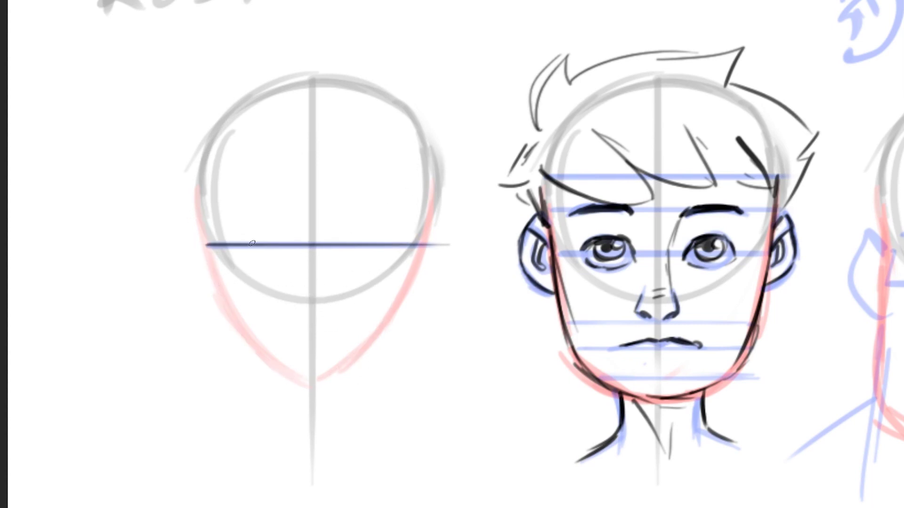
left_click_drag(252, 243, 278, 235)
left_click_drag(354, 239, 381, 233)
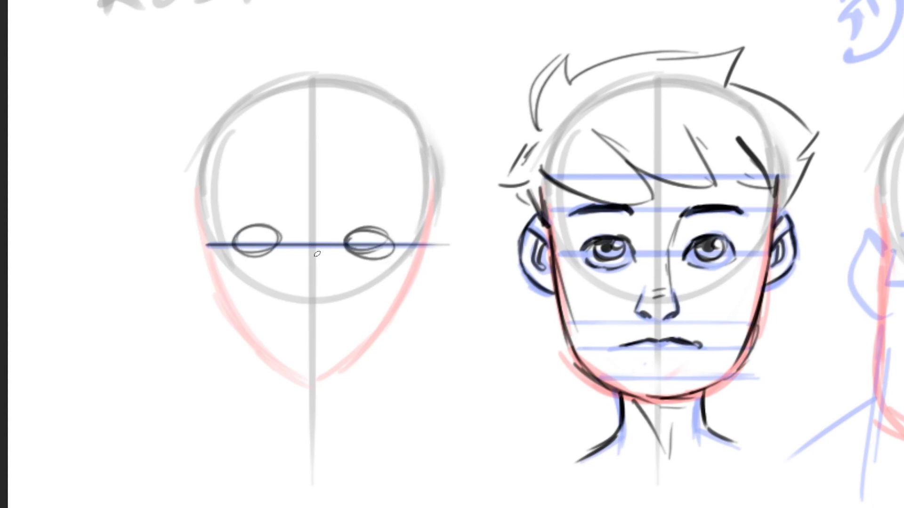
key("ctrl+z")
key("ctrl+z")
left_click_drag(282, 238, 287, 245)
mouse_move(348, 240)
left_mouse_down()
mouse_move(383, 252)
mouse_move(347, 249)
left_mouse_up()
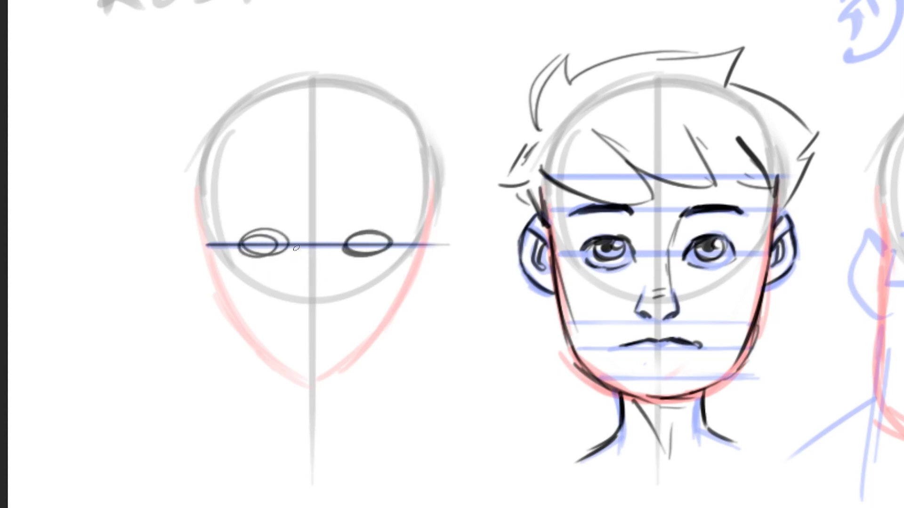
Step: Add a nose-base guide line and sketch the nose's bottom and sides on the left head
left_click_drag(224, 308, 466, 308)
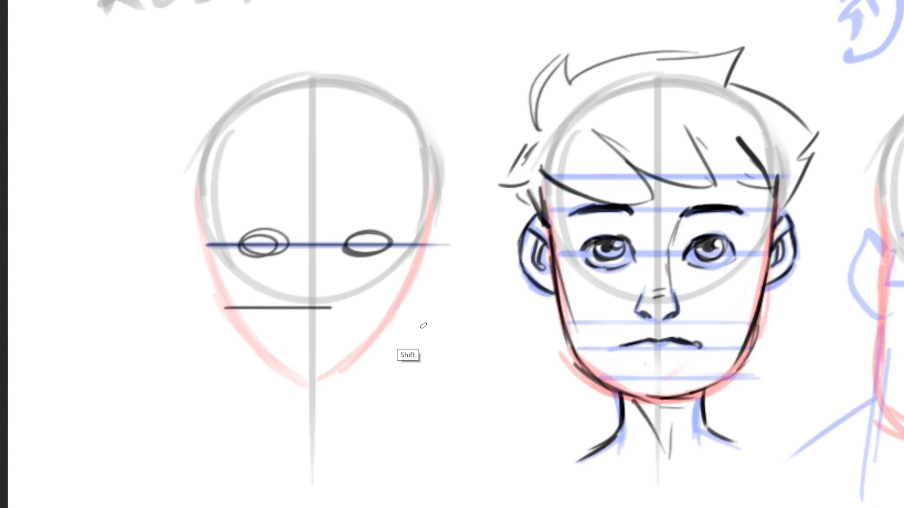
mouse_move(294, 302)
left_mouse_down()
mouse_move(308, 309)
mouse_move(332, 300)
left_mouse_up()
mouse_move(310, 246)
left_mouse_down()
mouse_move(297, 296)
mouse_move(334, 288)
left_mouse_up()
Step: Draw mouth and chin guide lines, then sketch a thick mouth with a lower lip
scroll(307, 321, "down", 2)
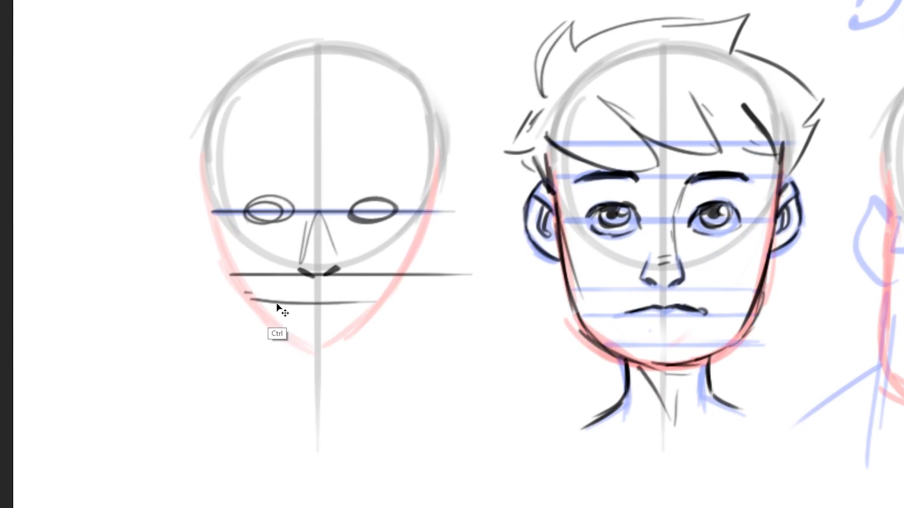
left_click_drag(256, 296, 379, 299)
left_click_drag(280, 320, 367, 318)
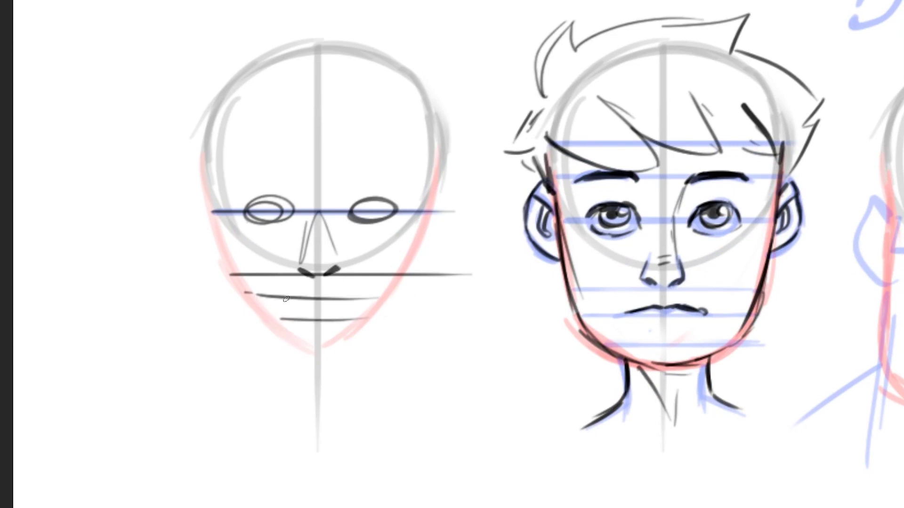
left_click_drag(278, 297, 359, 298)
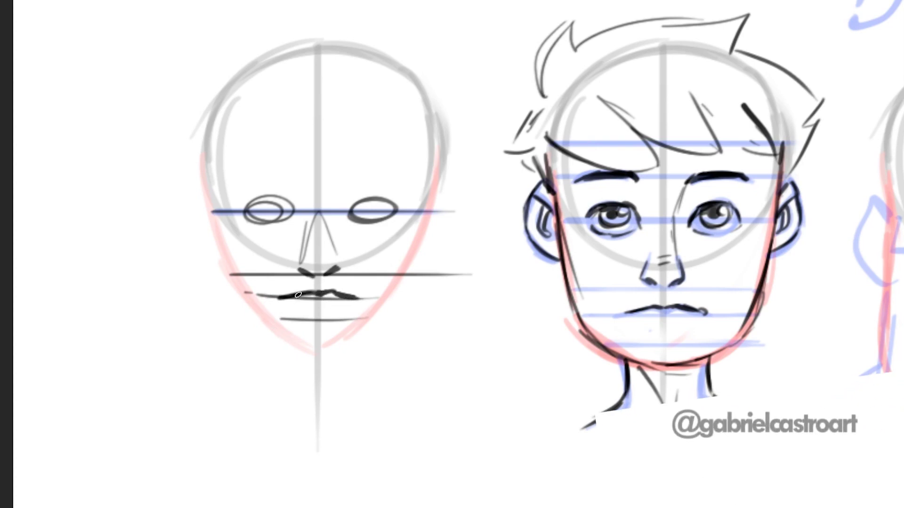
mouse_move(297, 297)
left_mouse_down()
mouse_move(349, 297)
mouse_move(332, 307)
left_mouse_up()
left_click_drag(318, 265, 330, 342)
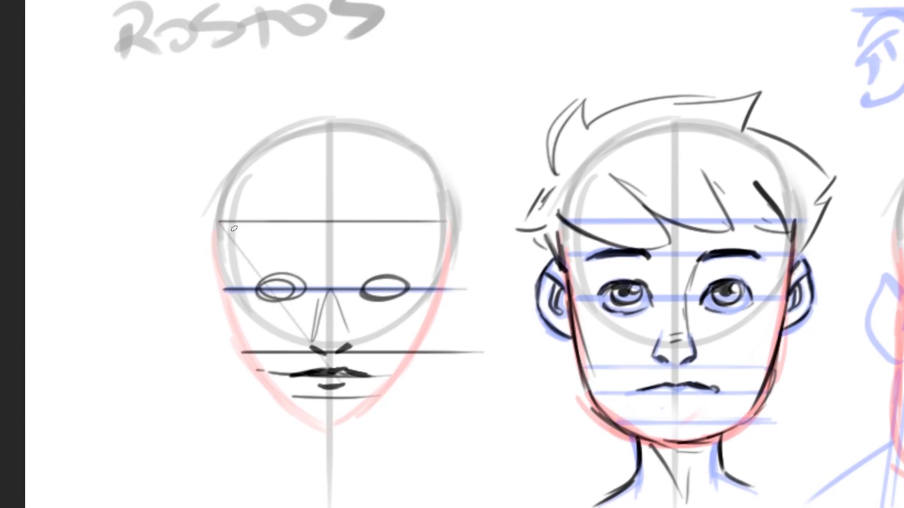
Step: Draw hairline and eyebrow guides across the left head, then paint both arched eyebrows
left_click_drag(218, 226, 502, 225)
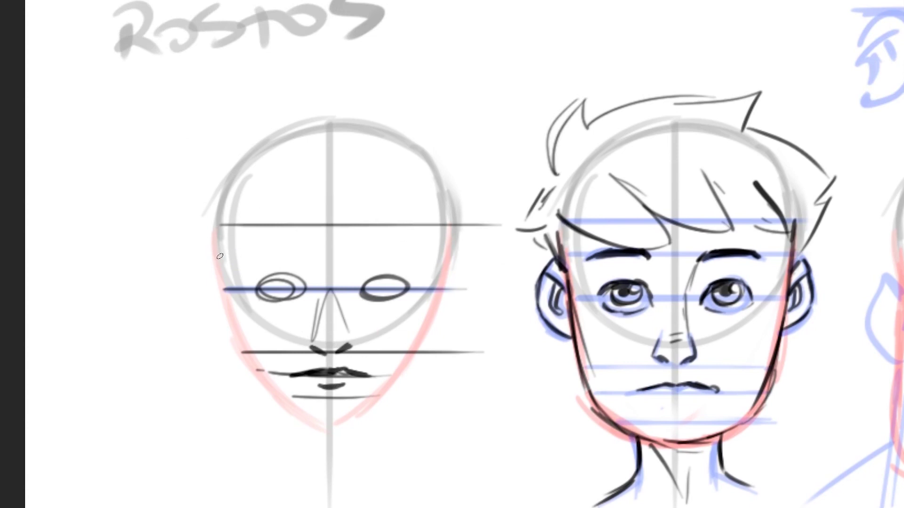
left_click_drag(220, 256, 472, 256)
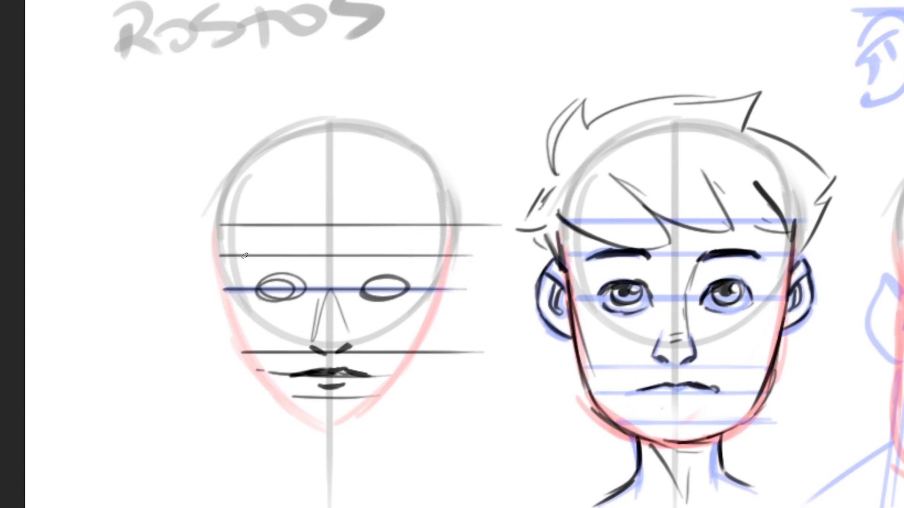
left_click_drag(241, 257, 290, 250)
left_click_drag(361, 257, 423, 260)
left_click_drag(298, 253, 242, 258)
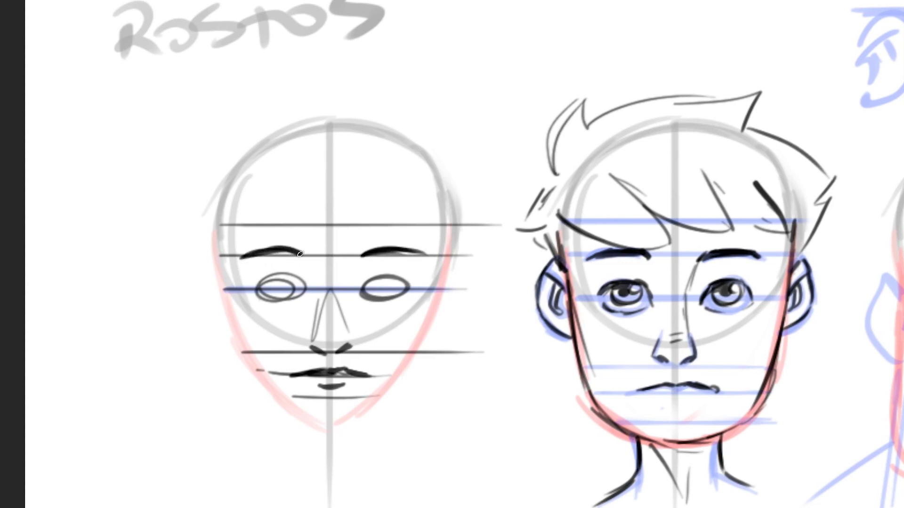
left_click_drag(306, 255, 312, 241)
left_click_drag(304, 311, 295, 274)
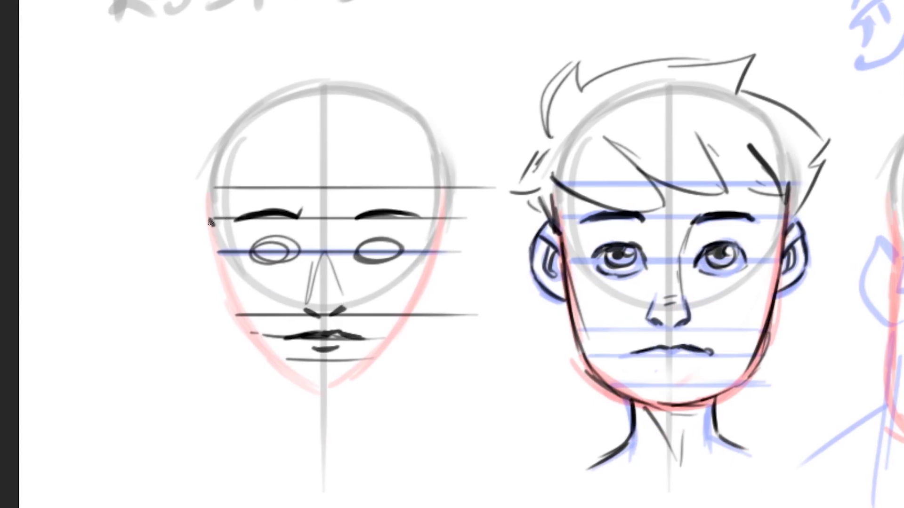
Step: Draw the left head's ears on both sides, with contour and inner ear
left_click_drag(210, 222, 214, 227)
mouse_move(205, 217)
left_mouse_down()
mouse_move(191, 241)
mouse_move(221, 293)
left_mouse_up()
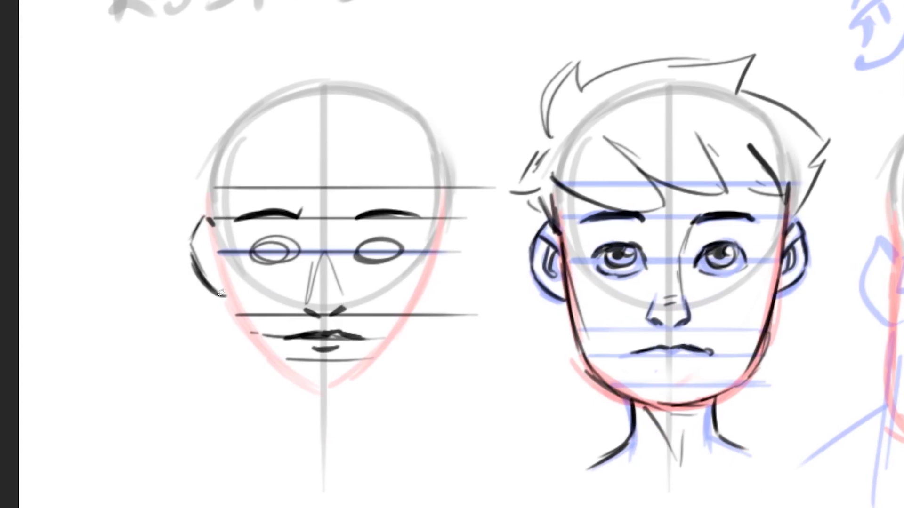
left_click_drag(195, 232, 215, 268)
mouse_move(443, 230)
left_mouse_down()
mouse_move(468, 246)
mouse_move(427, 290)
mouse_move(433, 261)
mouse_move(435, 273)
left_mouse_up()
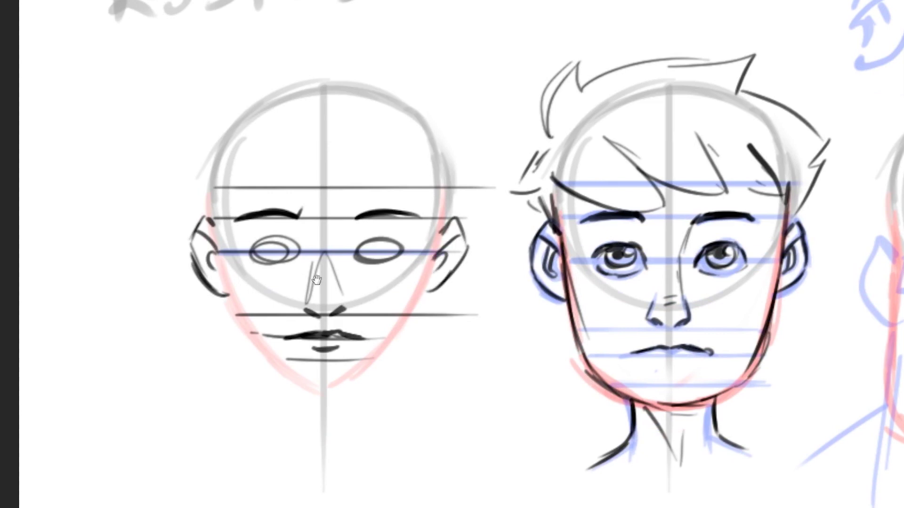
left_click_drag(317, 279, 302, 352)
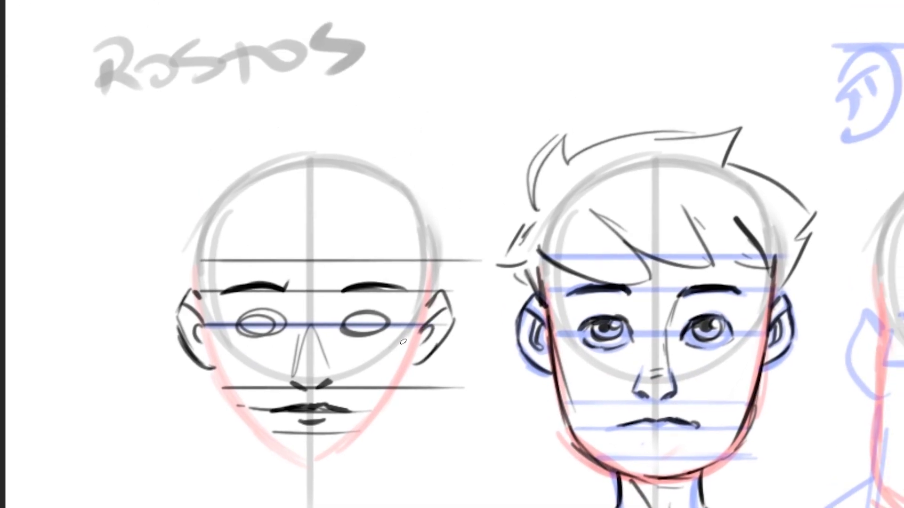
Step: Ink the left head's jawline to the chin and draw the neck sides with strokes underneath
left_click_drag(280, 415, 267, 312)
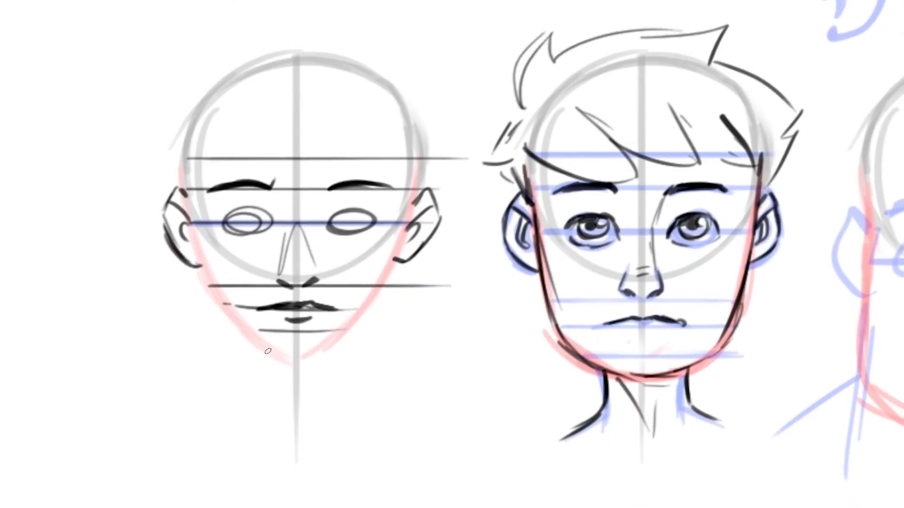
mouse_move(183, 192)
left_mouse_down()
mouse_move(236, 311)
mouse_move(283, 358)
left_mouse_up()
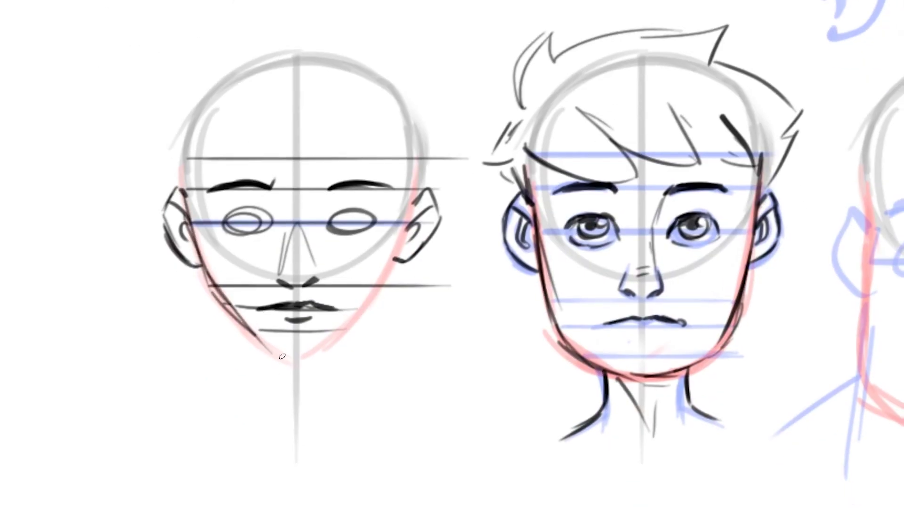
left_click_drag(215, 294, 286, 360)
mouse_move(211, 277)
left_mouse_down()
mouse_move(309, 356)
mouse_move(380, 288)
left_mouse_up()
mouse_move(359, 320)
left_mouse_down()
mouse_move(406, 222)
mouse_move(346, 326)
left_mouse_up()
left_click_drag(262, 343, 269, 395)
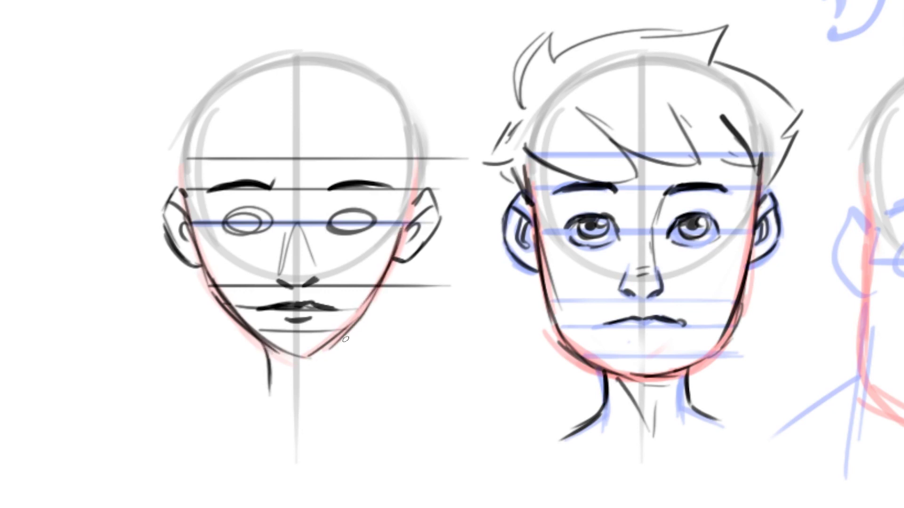
mouse_move(344, 337)
left_mouse_down()
mouse_move(339, 396)
mouse_move(339, 386)
left_mouse_up()
left_click_drag(282, 361, 301, 387)
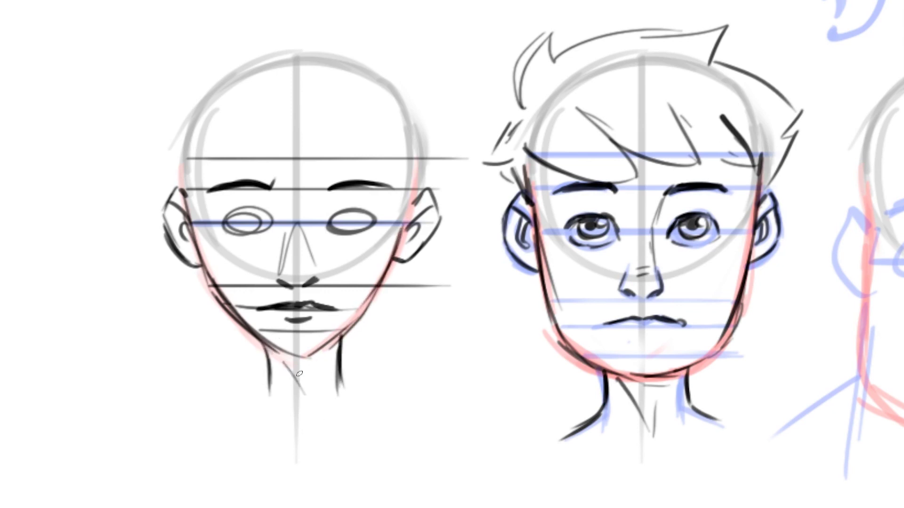
left_click_drag(277, 343, 307, 395)
Step: Darken both eye outlines and eyelids, draw an iris in the left eye, and hatch the nose bridge
left_click_drag(350, 210, 337, 302)
mouse_move(257, 310)
left_mouse_down()
mouse_move(232, 298)
mouse_move(250, 308)
left_mouse_up()
left_click_drag(198, 319, 230, 299)
mouse_move(199, 315)
left_mouse_down()
mouse_move(251, 314)
mouse_move(223, 301)
left_mouse_up()
mouse_move(326, 302)
left_mouse_down()
mouse_move(310, 318)
mouse_move(369, 314)
mouse_move(340, 301)
left_mouse_up()
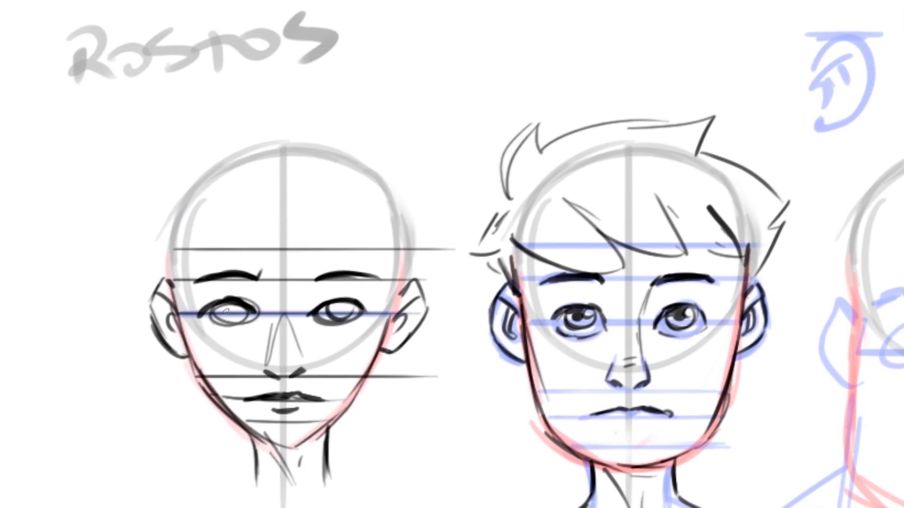
left_click_drag(226, 311, 238, 327)
left_click_drag(251, 262, 263, 281)
mouse_move(329, 299)
left_mouse_down()
mouse_move(310, 328)
mouse_move(306, 317)
left_mouse_up()
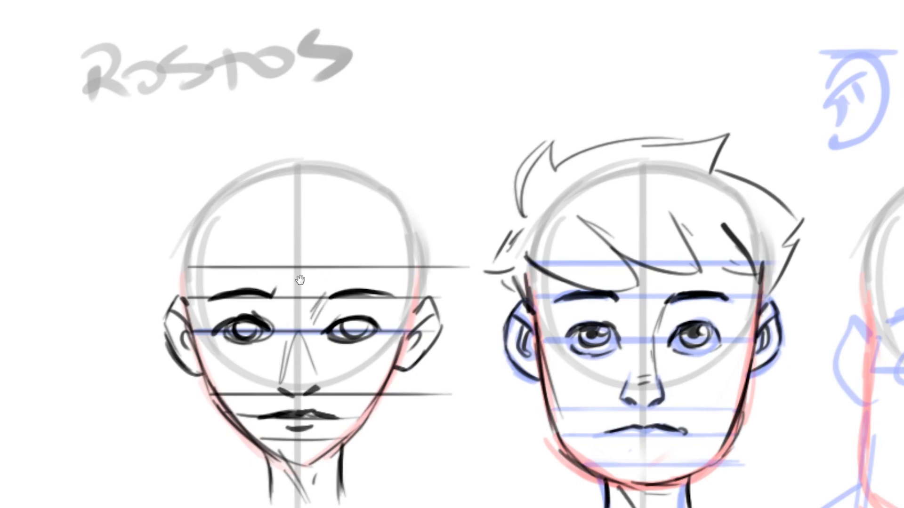
scroll(271, 217, "up", 2)
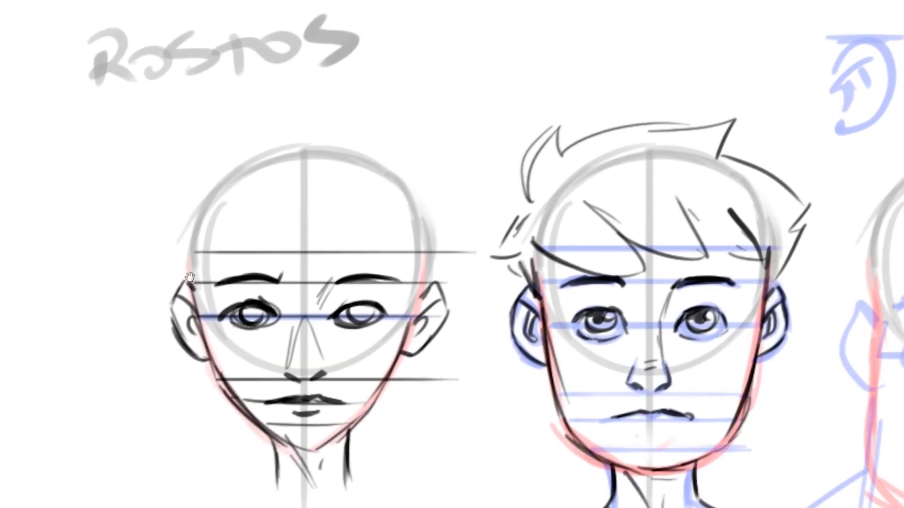
Step: Sketch hair over the left head's skull with diagonal fringe strands across the forehead
scroll(292, 250, "up", 2)
mouse_move(388, 187)
left_mouse_down()
mouse_move(418, 275)
mouse_move(330, 297)
left_mouse_up()
mouse_move(313, 281)
left_mouse_down()
mouse_move(282, 299)
mouse_move(265, 261)
left_mouse_up()
mouse_move(204, 301)
left_mouse_down()
mouse_move(193, 226)
mouse_move(283, 182)
mouse_move(218, 256)
mouse_move(270, 249)
left_mouse_up()
left_click_drag(337, 191, 309, 236)
left_click_drag(379, 203, 370, 242)
left_click_drag(371, 241, 307, 297)
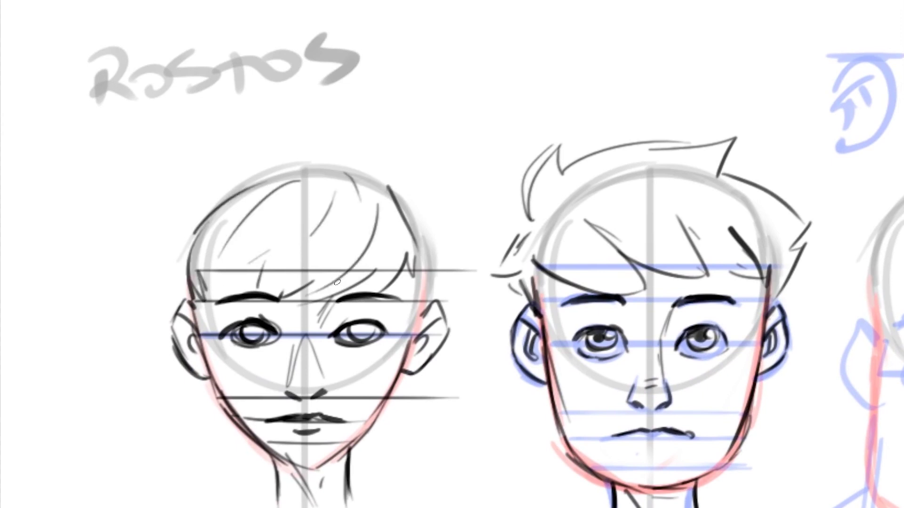
left_click_drag(383, 224, 319, 296)
left_click_drag(350, 171, 377, 195)
left_click_drag(303, 162, 240, 176)
Step: Draw long hair strands falling down both cheeks past the chin to shoulder length
mouse_move(264, 169)
left_mouse_down()
mouse_move(213, 194)
mouse_move(151, 468)
mouse_move(212, 485)
mouse_move(248, 485)
left_mouse_up()
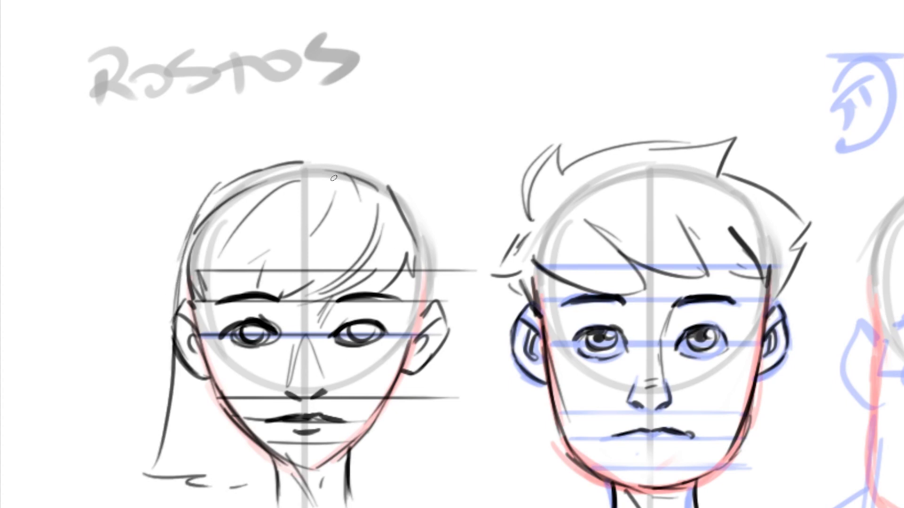
mouse_move(325, 168)
left_mouse_down()
mouse_move(438, 217)
mouse_move(439, 440)
left_mouse_up()
mouse_move(448, 397)
left_mouse_down()
mouse_move(450, 455)
mouse_move(390, 469)
left_mouse_up()
left_click_drag(189, 302, 206, 434)
left_click_drag(202, 366, 208, 447)
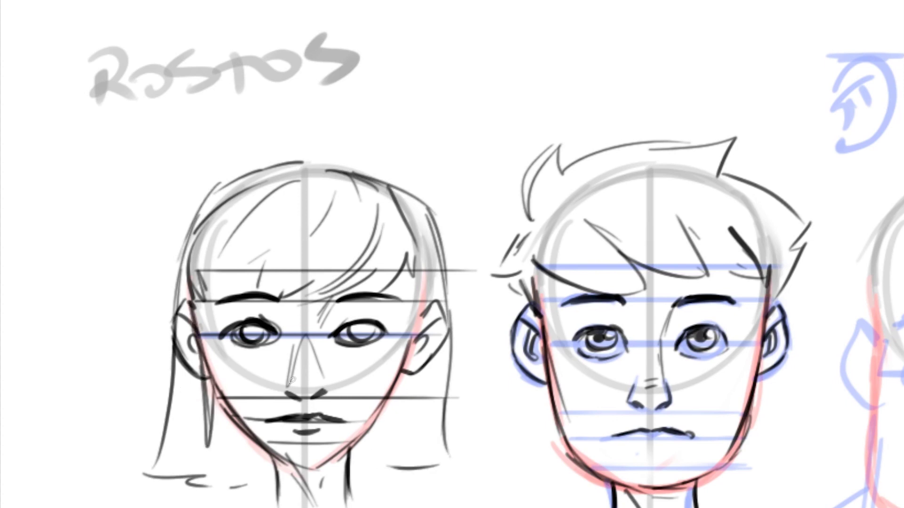
left_click_drag(417, 341, 392, 450)
left_click_drag(424, 246, 400, 374)
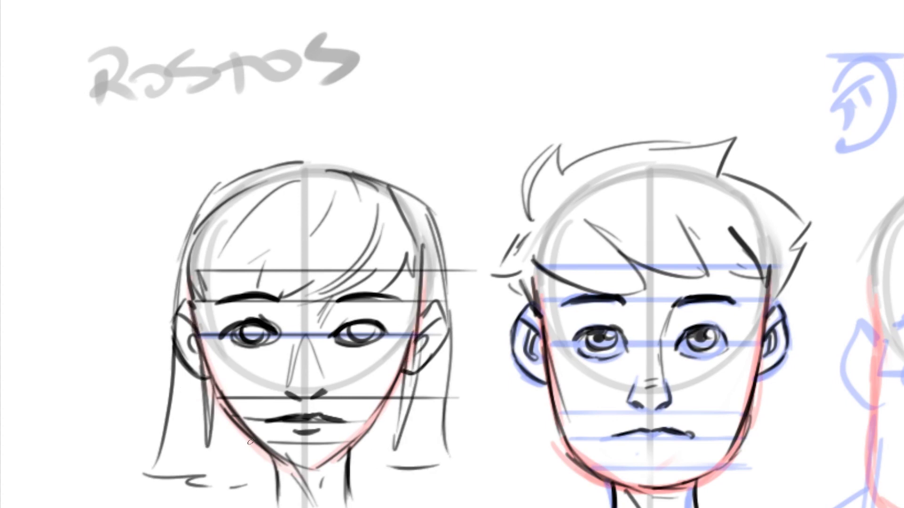
left_click_drag(195, 394, 198, 480)
left_click_drag(231, 410, 233, 494)
left_click_drag(370, 417, 372, 484)
left_click_drag(431, 374, 422, 445)
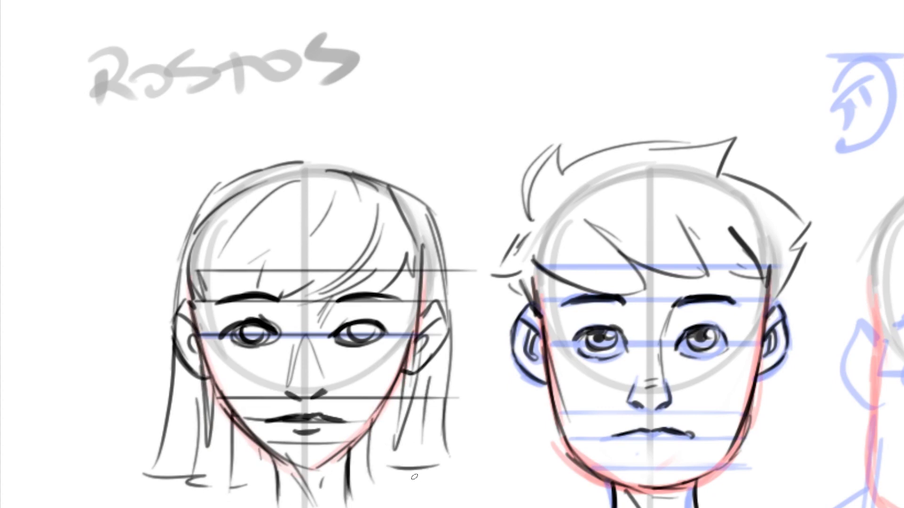
Step: Zoom out to see all three heads on the page
left_click_drag(399, 318, 371, 424)
left_click(371, 424)
left_click(394, 310)
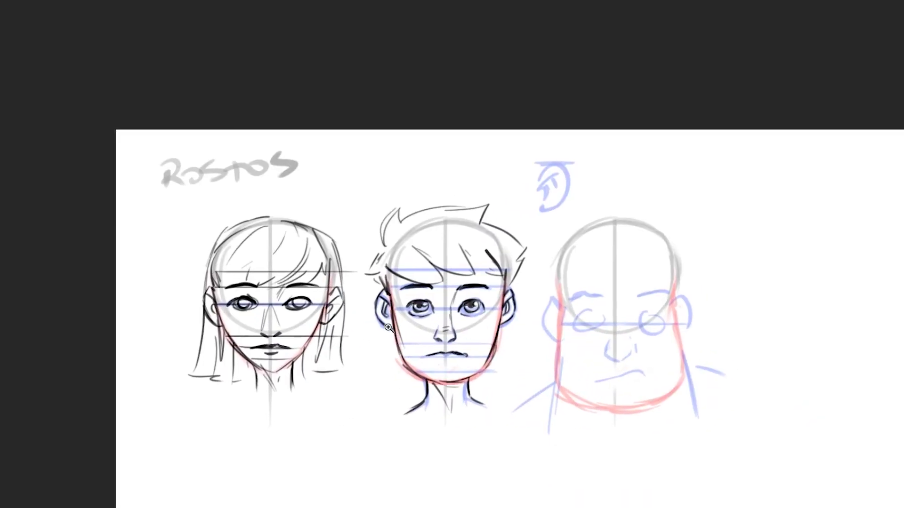